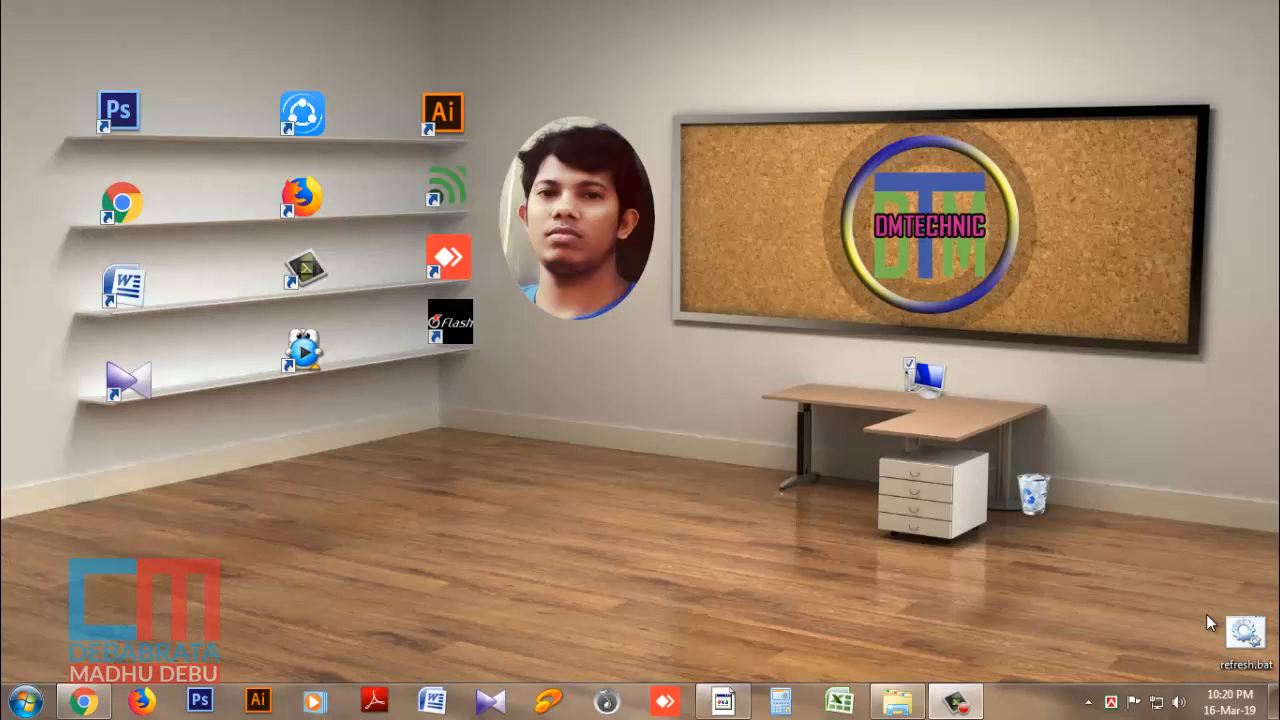
# Step: Bring Chrome to the front and close the NBR TIN Registration login tab
pyautogui.click(84, 701)
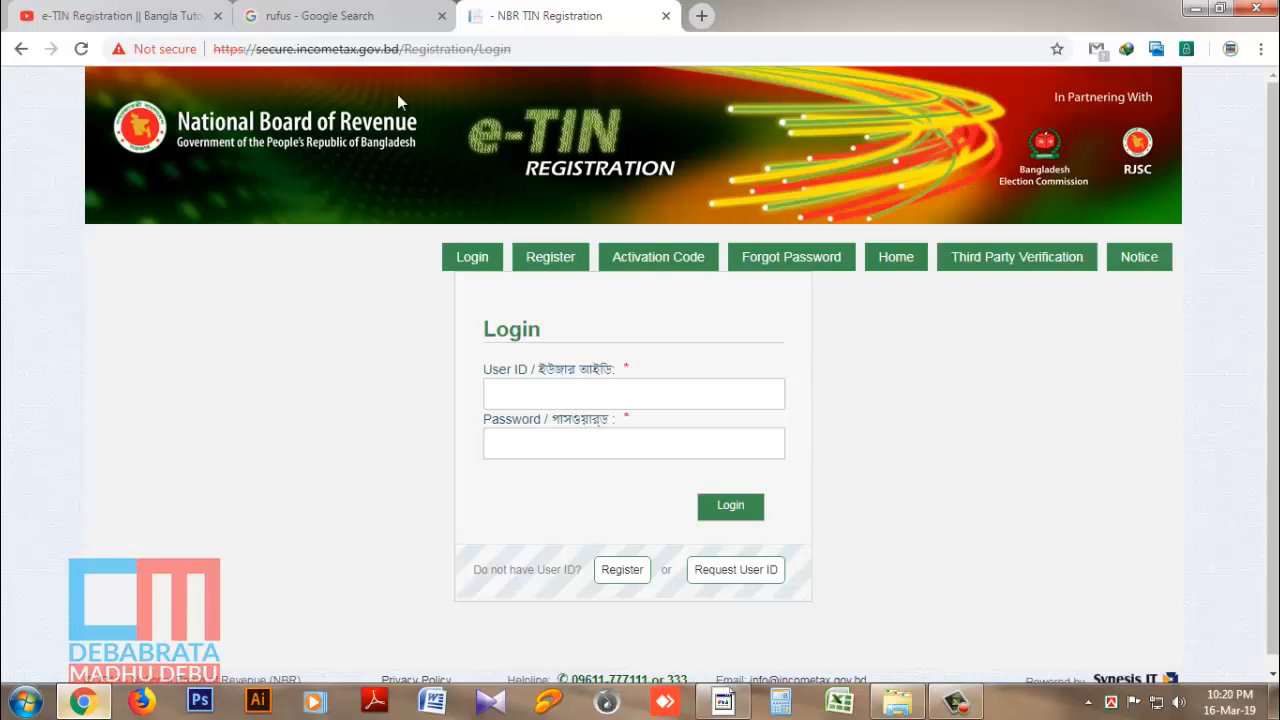
pyautogui.click(665, 16)
# Step: Search Google for 'e tin registration' in a new tab and open the official incometax.gov.bd result
pyautogui.click(479, 16)
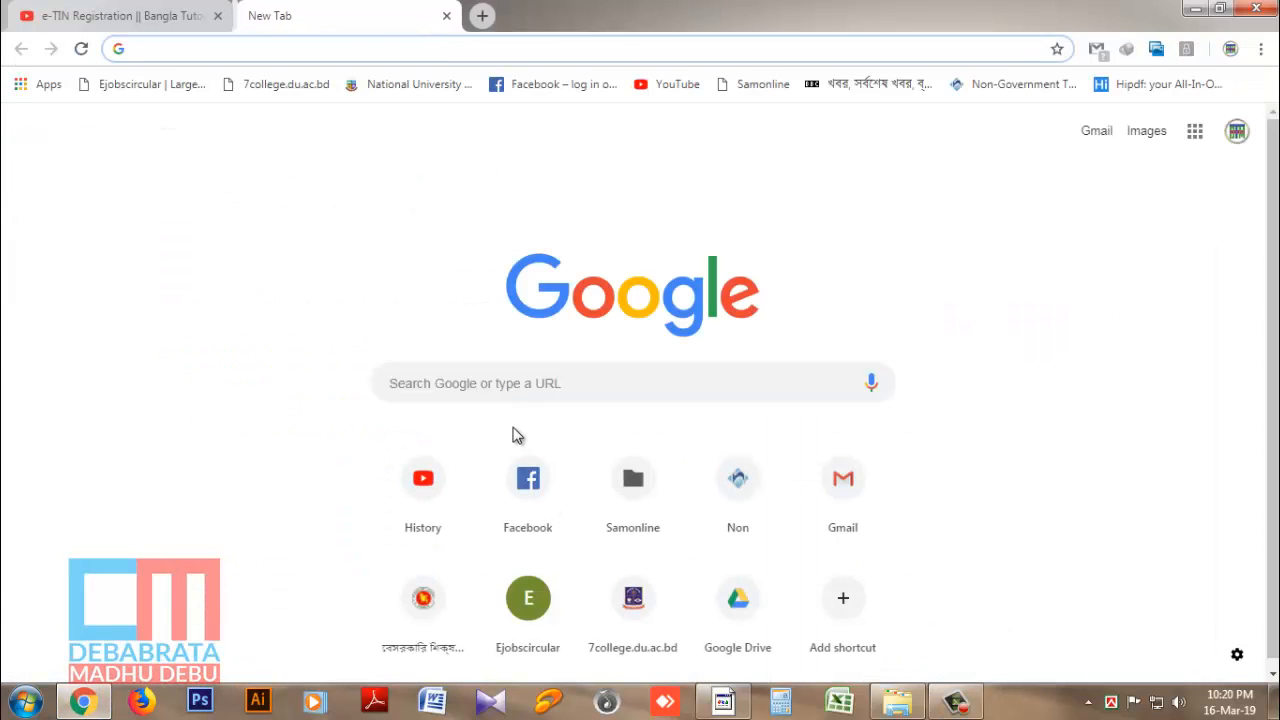
pyautogui.click(525, 391)
pyautogui.write('E')
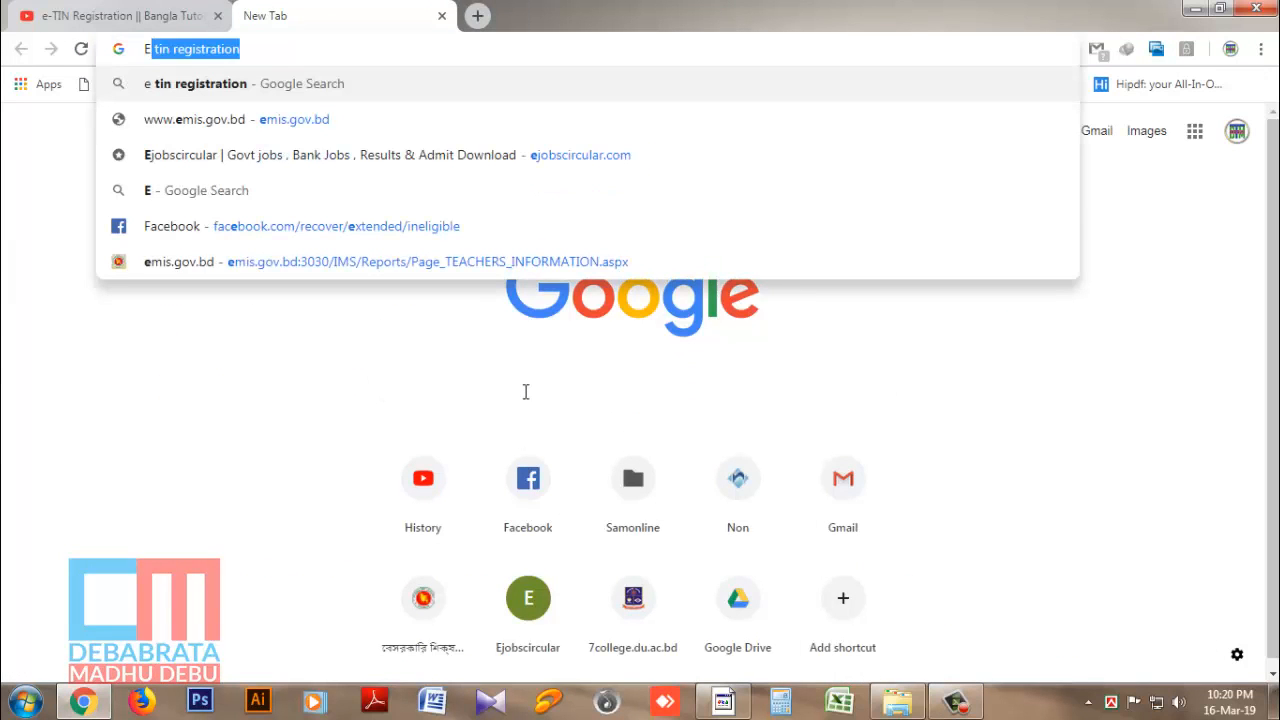
pyautogui.press('Return')
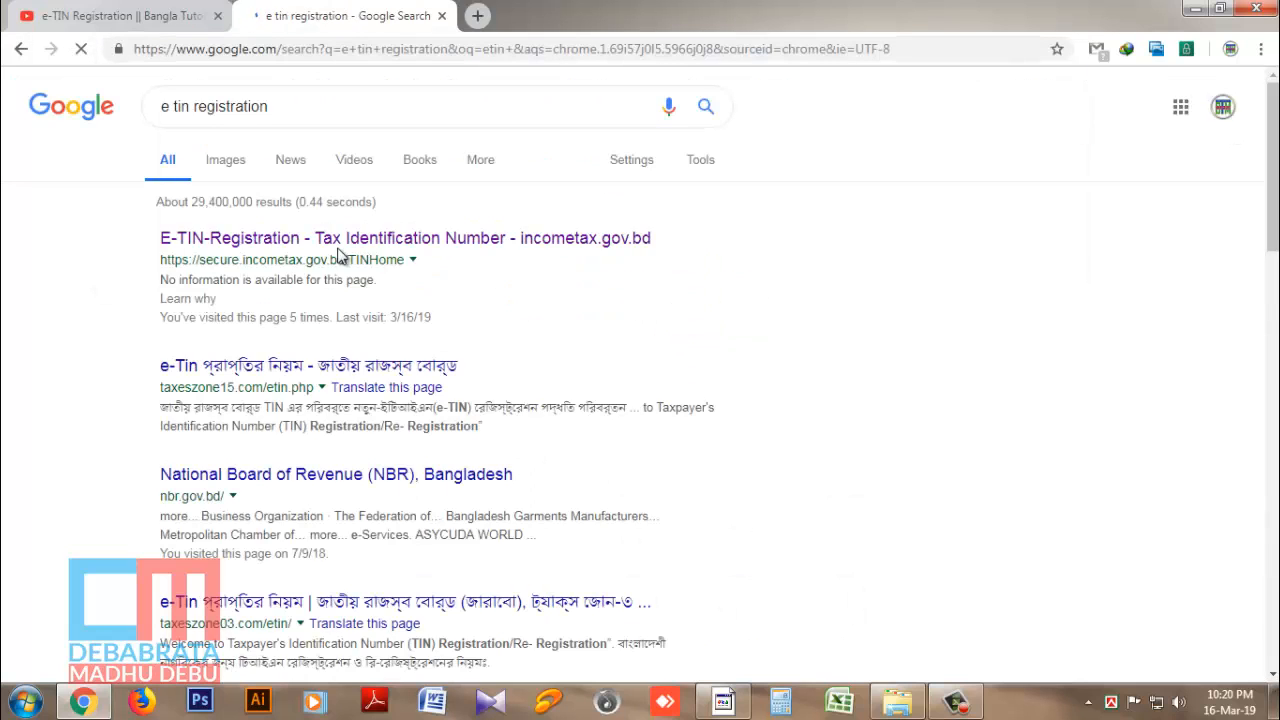
pyautogui.click(287, 243)
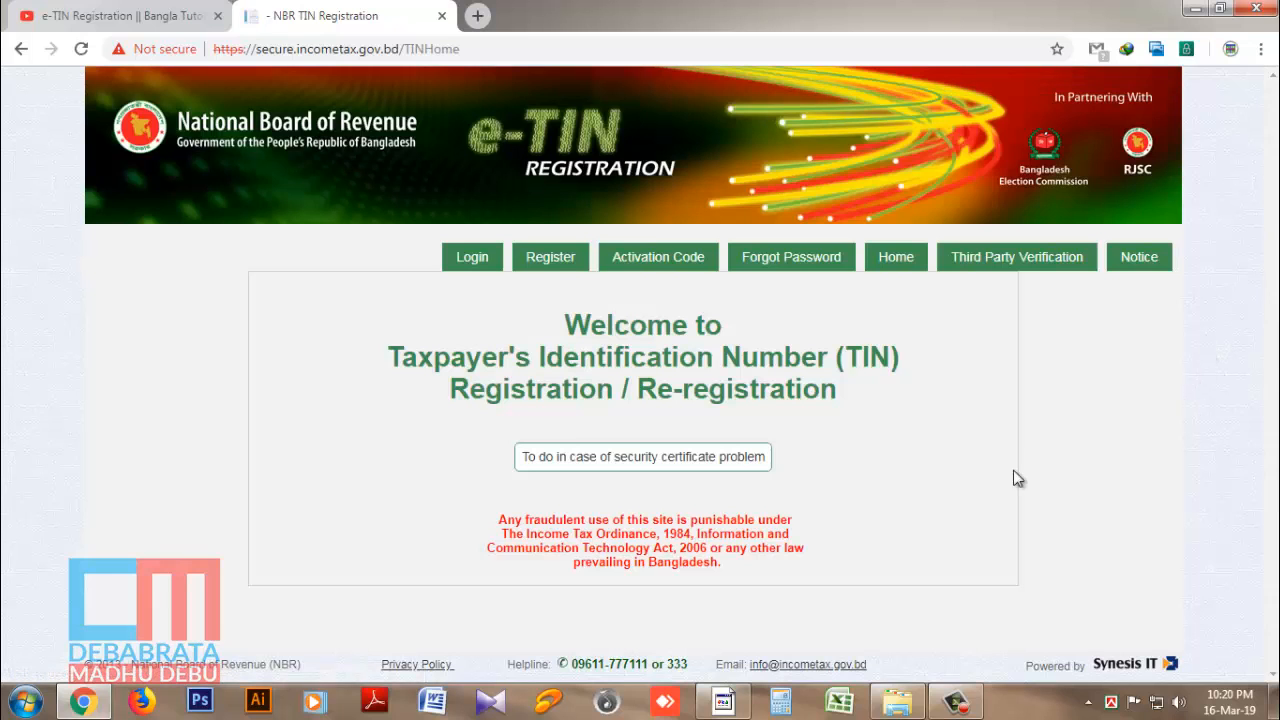
# Step: Open the new user registration form and enter the mobile number as the User ID
pyautogui.click(546, 259)
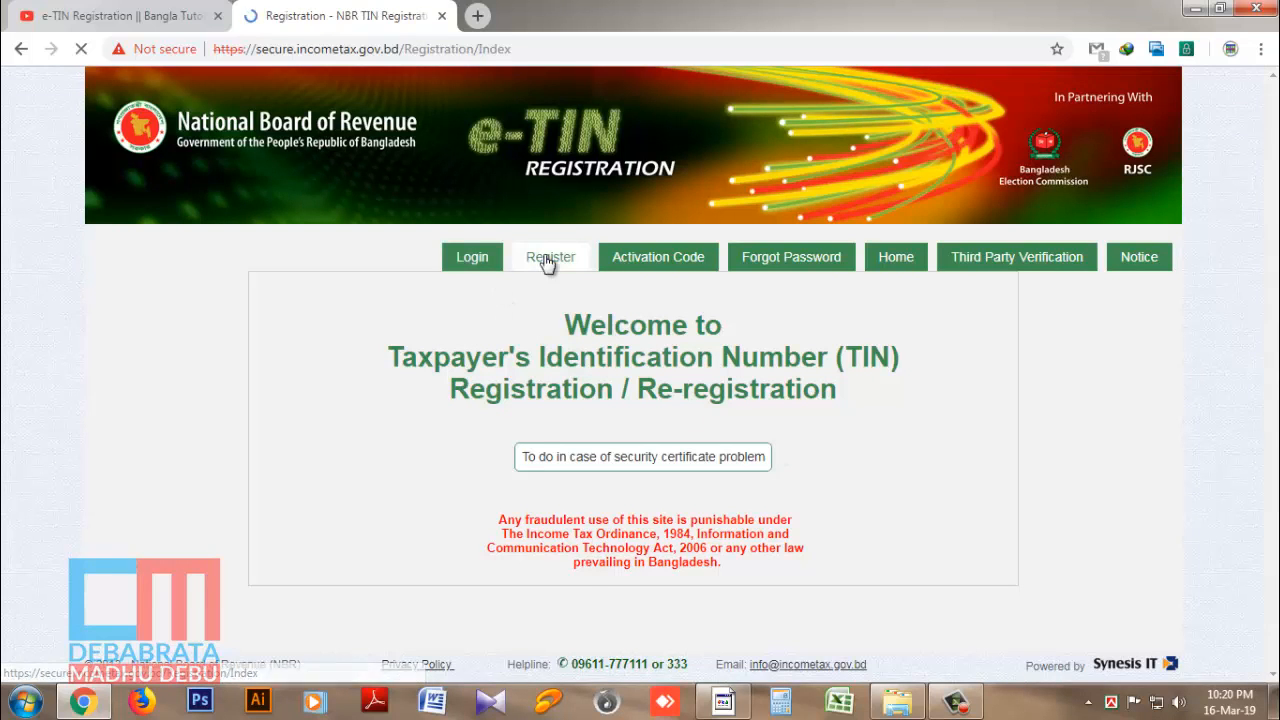
pyautogui.scroll(-8, 820, 347)
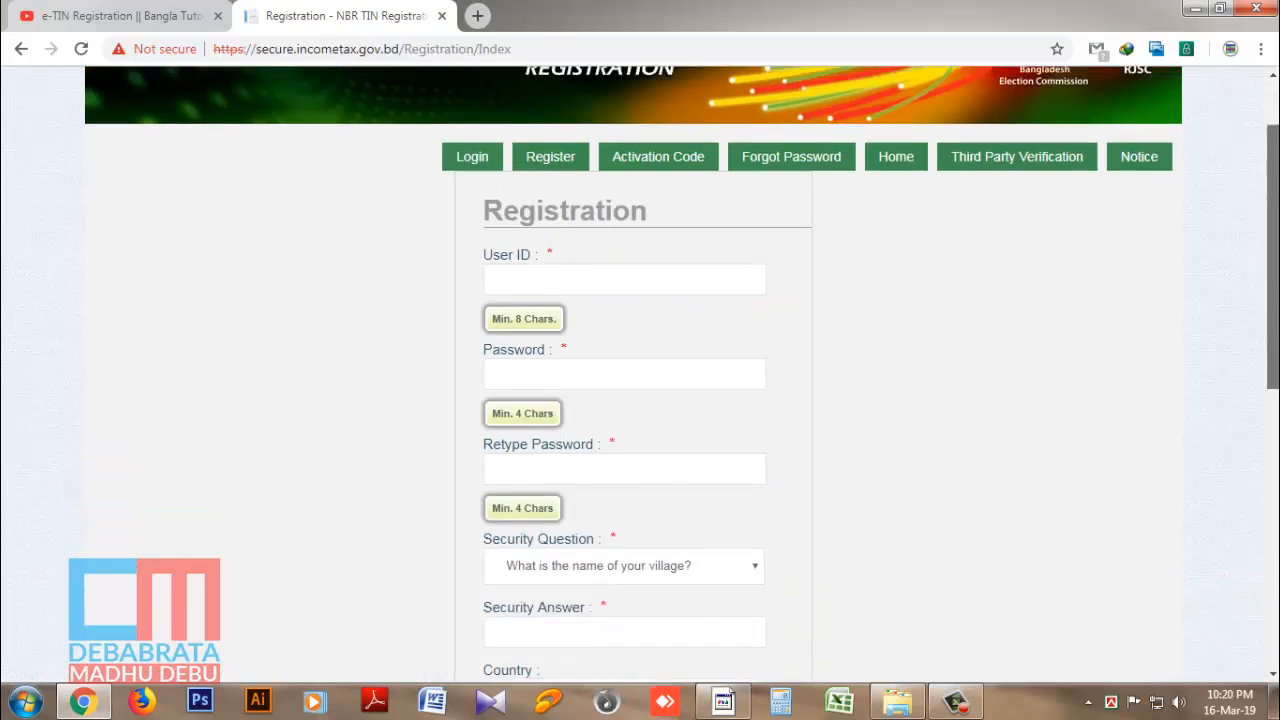
pyautogui.scroll(8, 774, 297)
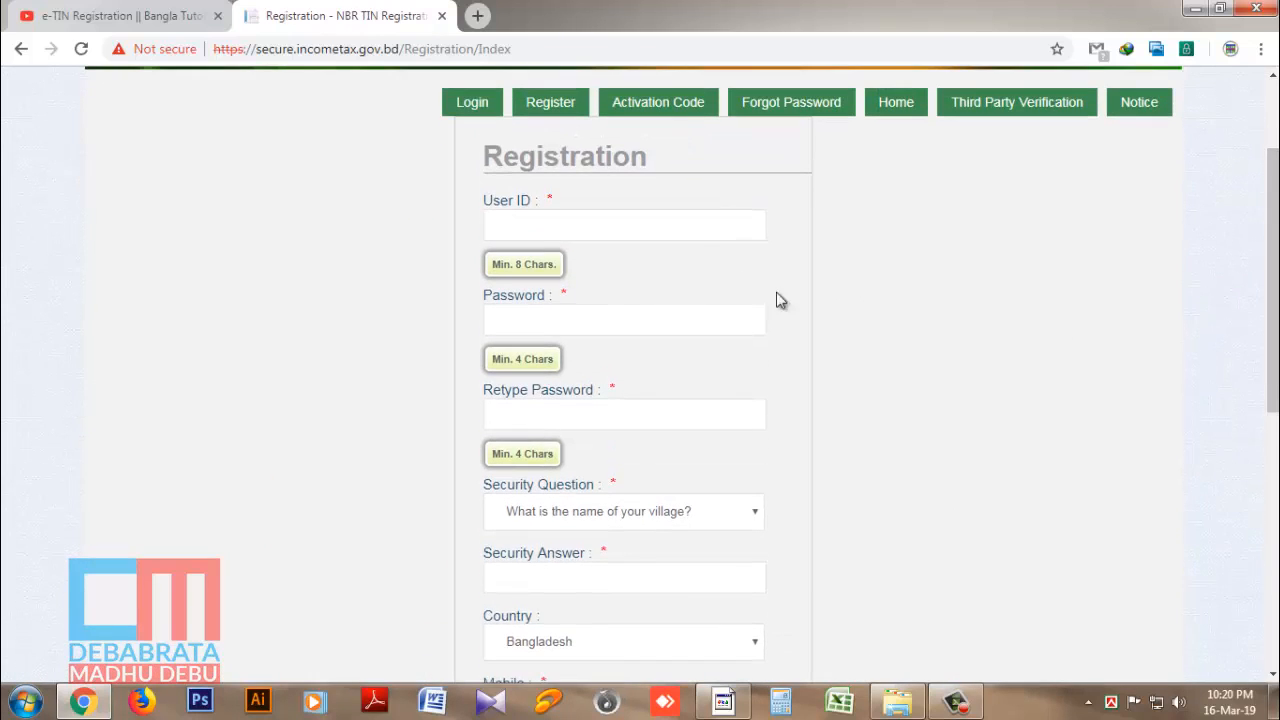
pyautogui.click(611, 227)
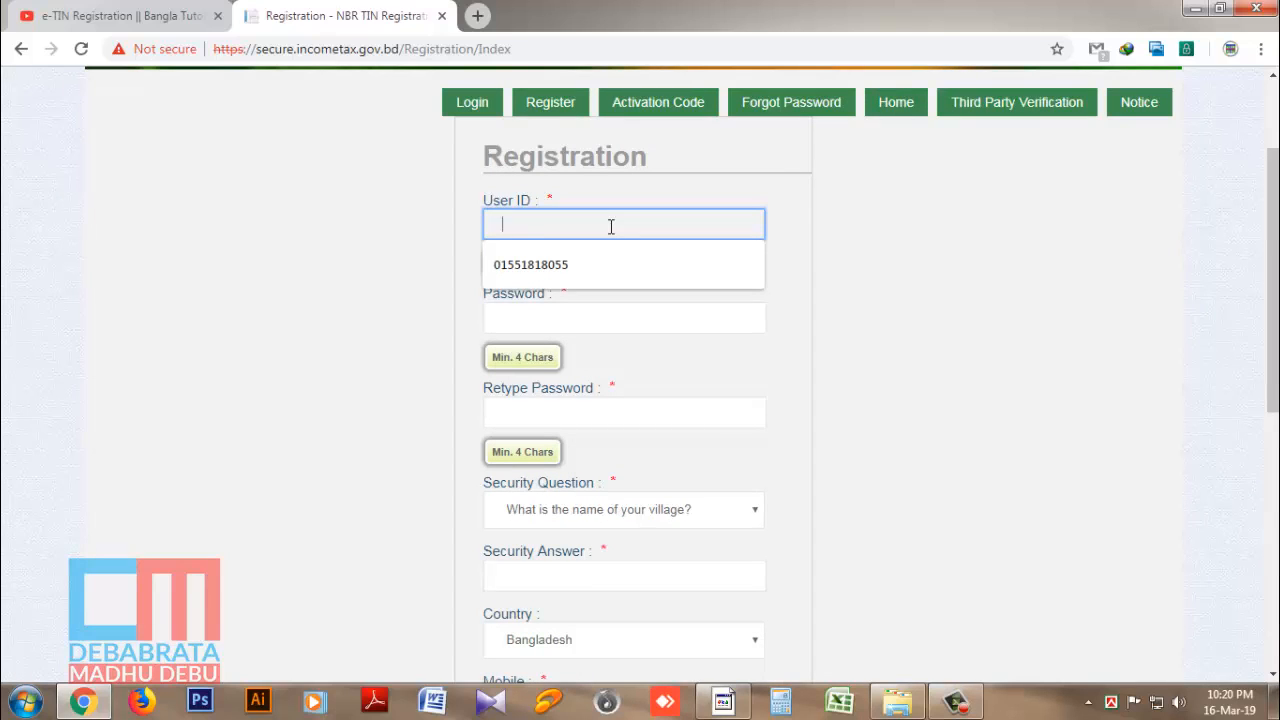
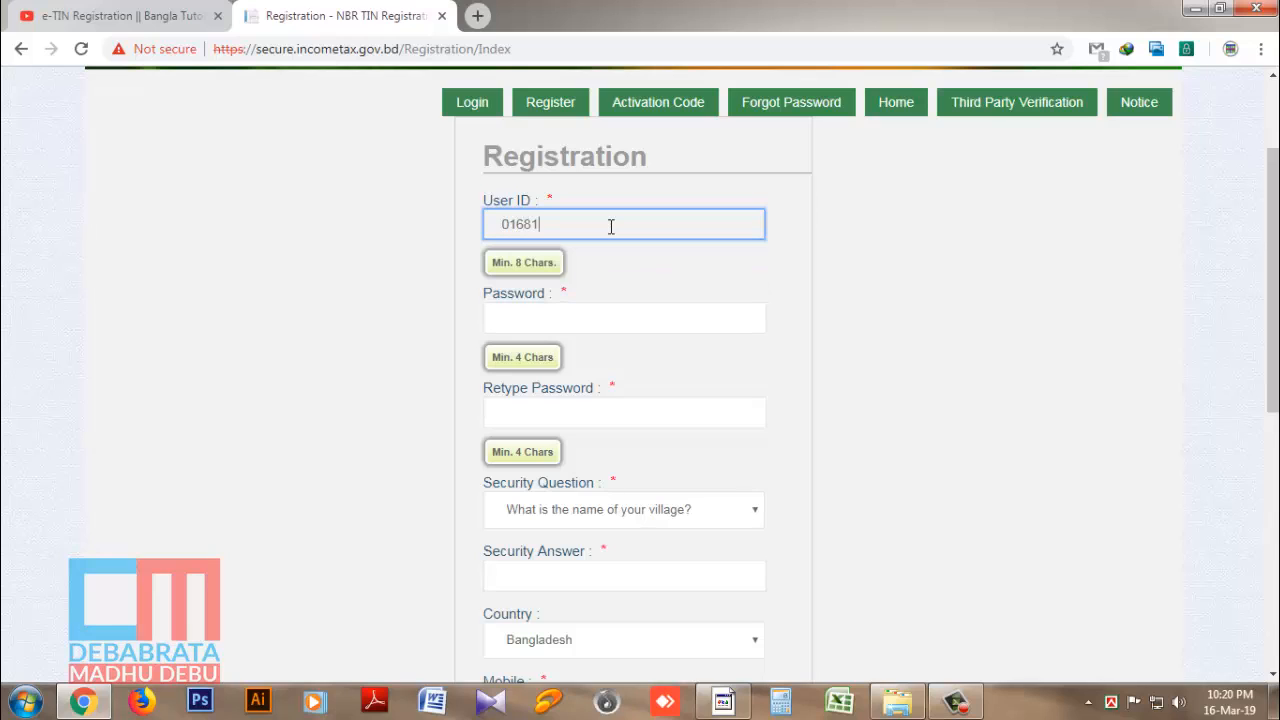
# Step: Enter the account password in both Password and Retype Password fields
pyautogui.click(576, 309)
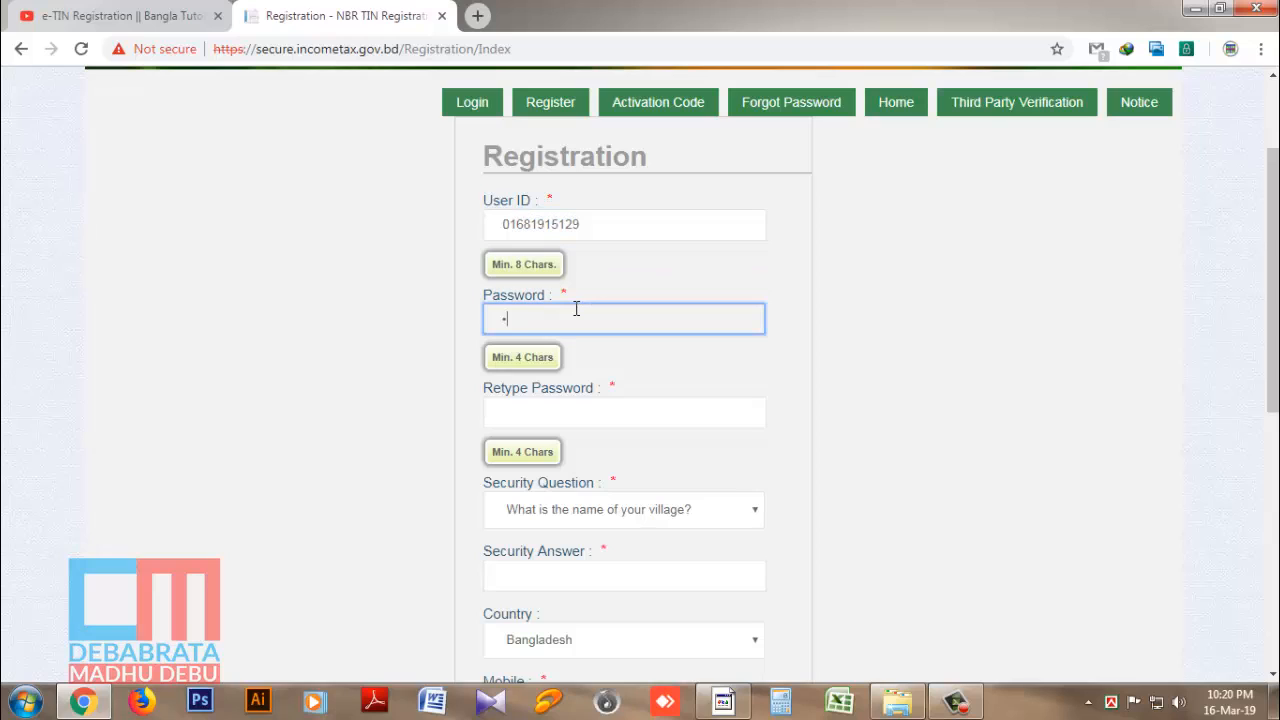
pyautogui.click(582, 411)
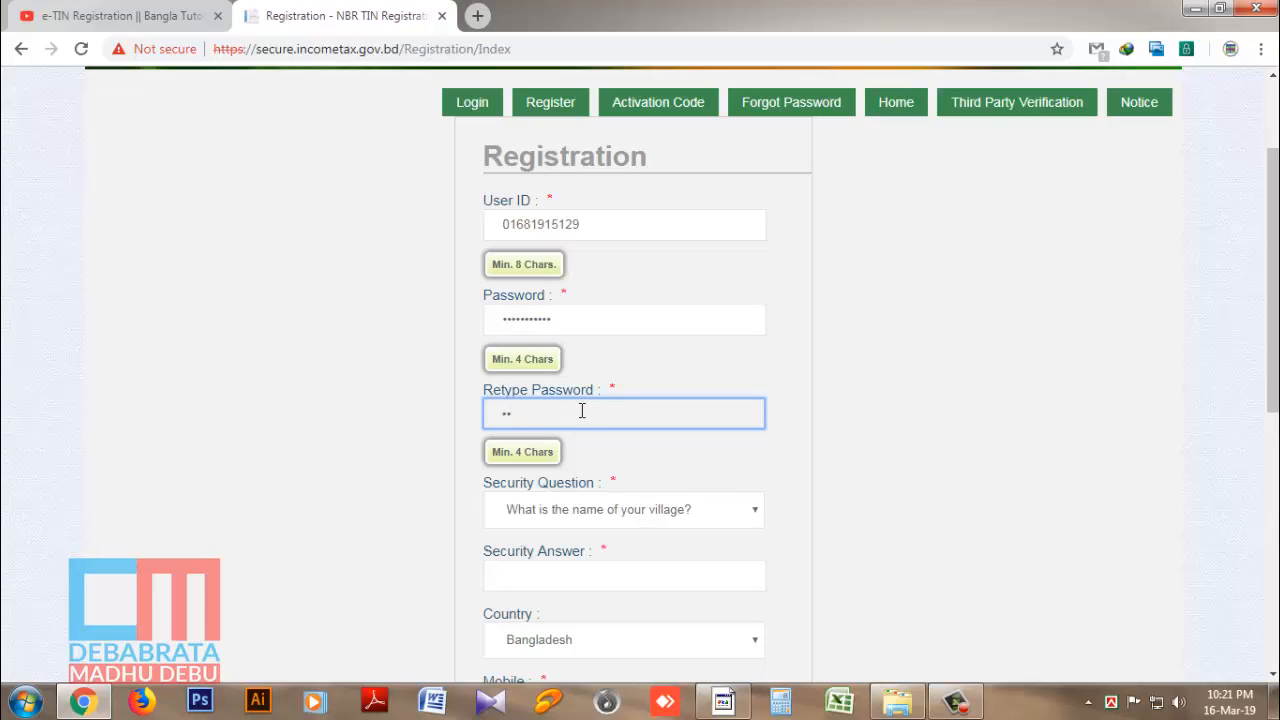
pyautogui.click(677, 515)
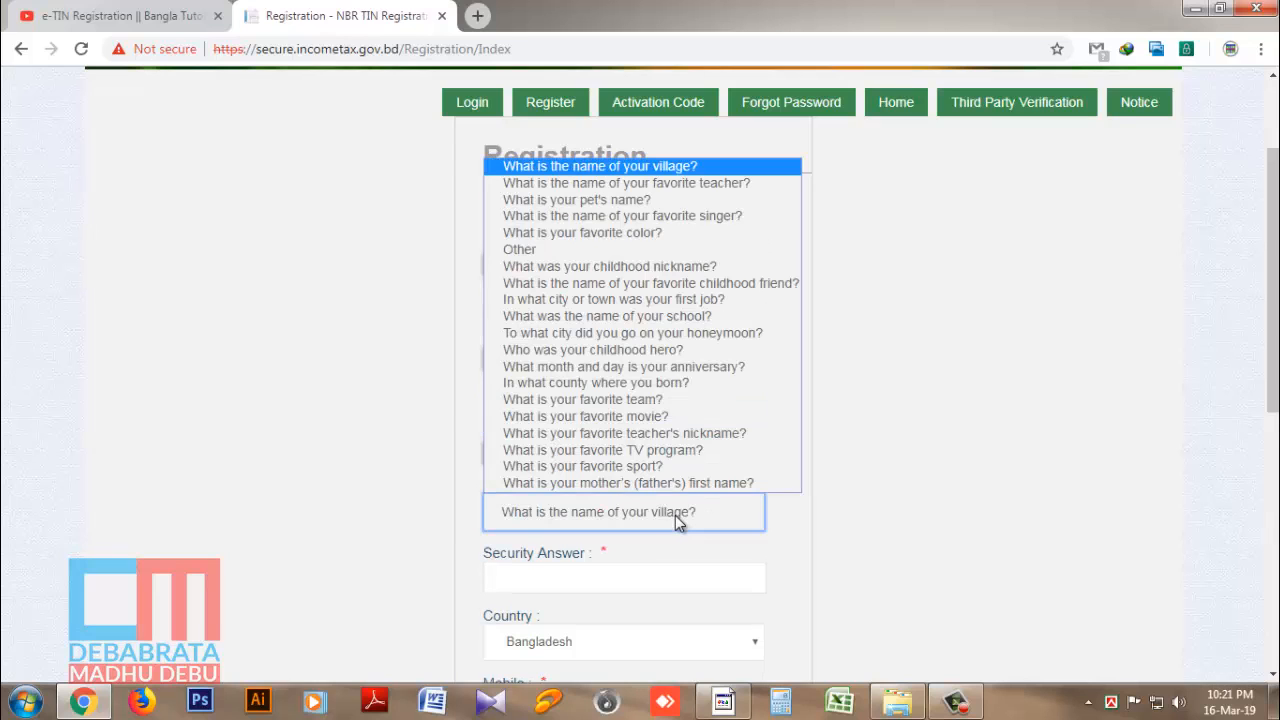
# Step: Keep the village-name security question, type its answer, and enter the mobile number
pyautogui.click(572, 171)
pyautogui.click(553, 578)
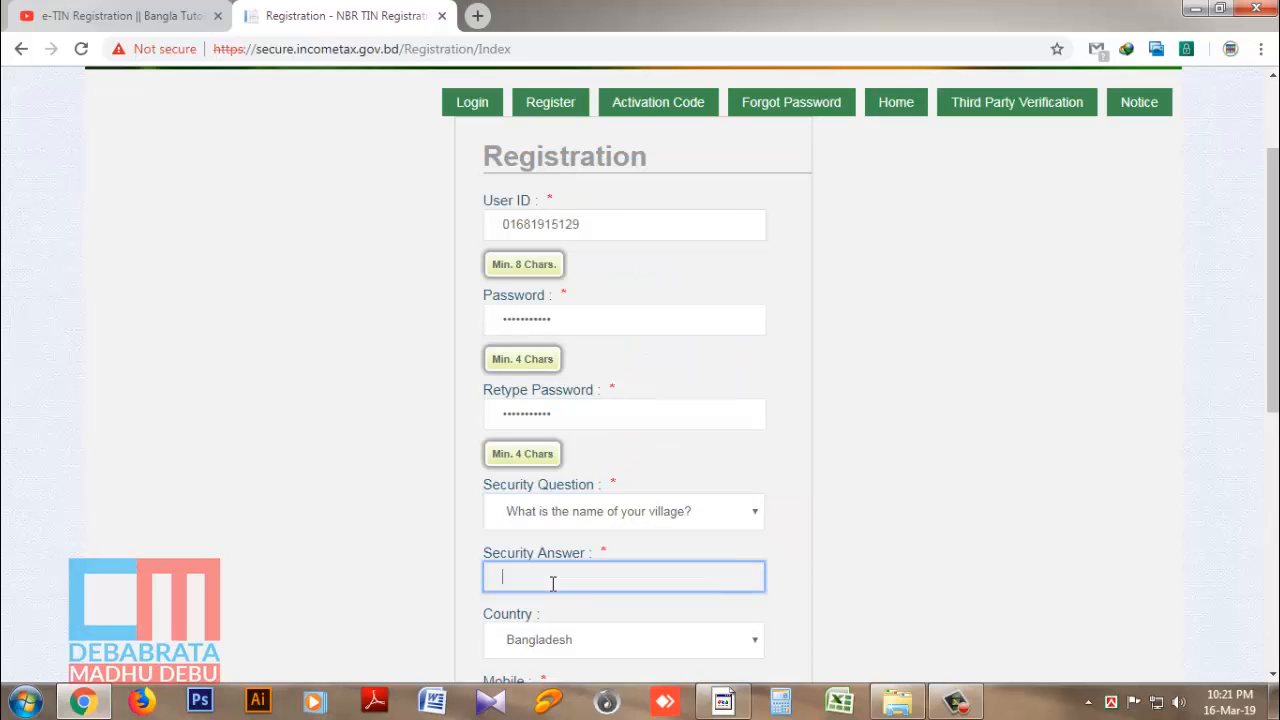
pyautogui.scroll(-2, 1272, 300)
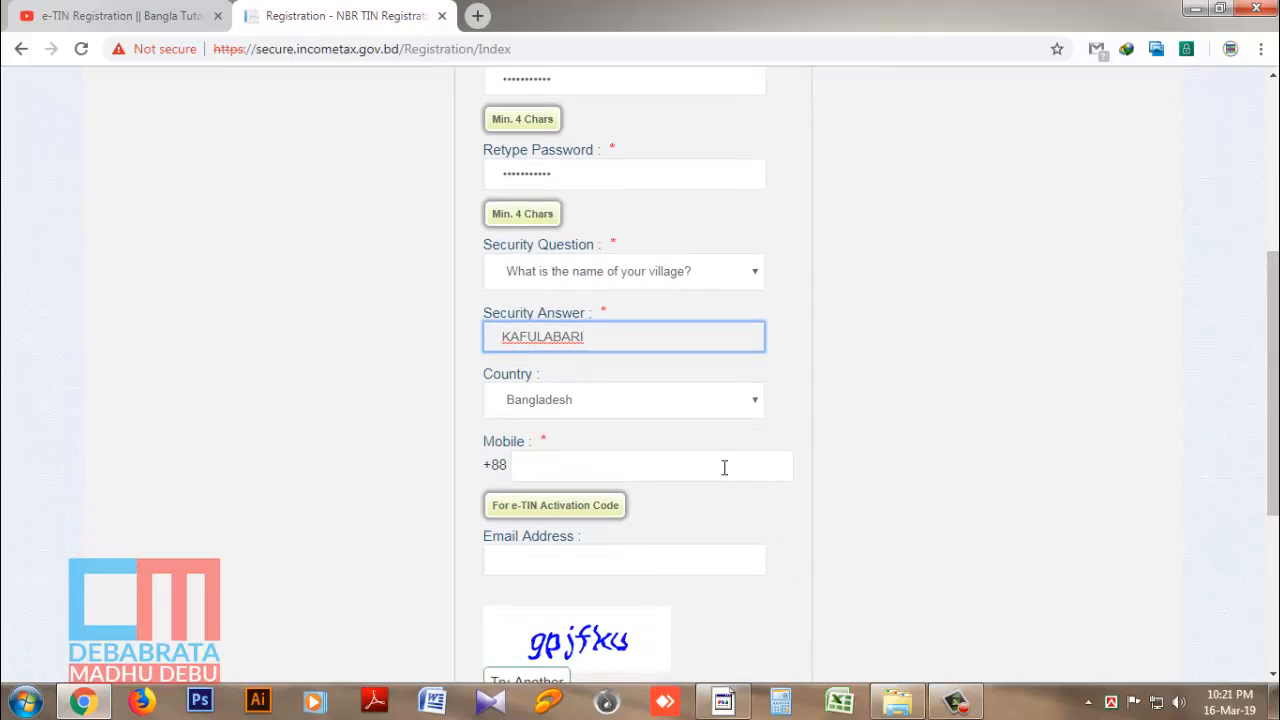
pyautogui.click(588, 467)
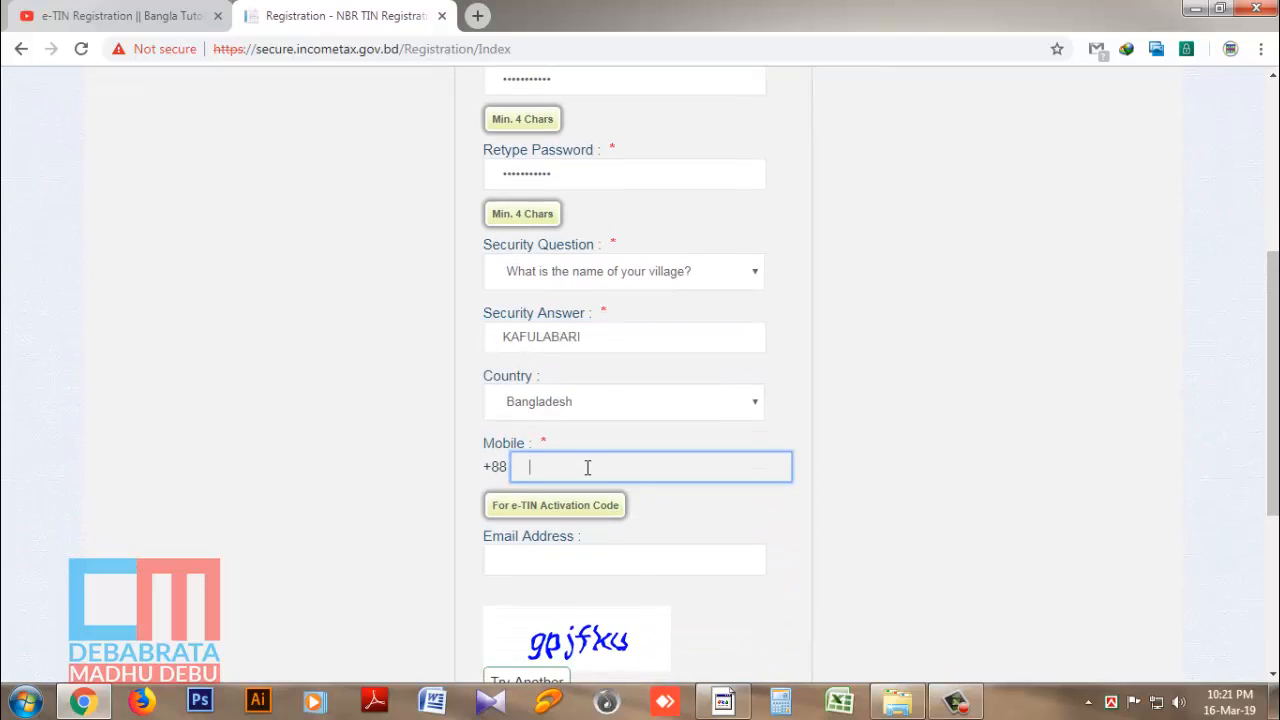
# Step: Enter the contact's e-mail address, correcting the mistyped domain ending to .com
pyautogui.scroll(-2, 640, 467)
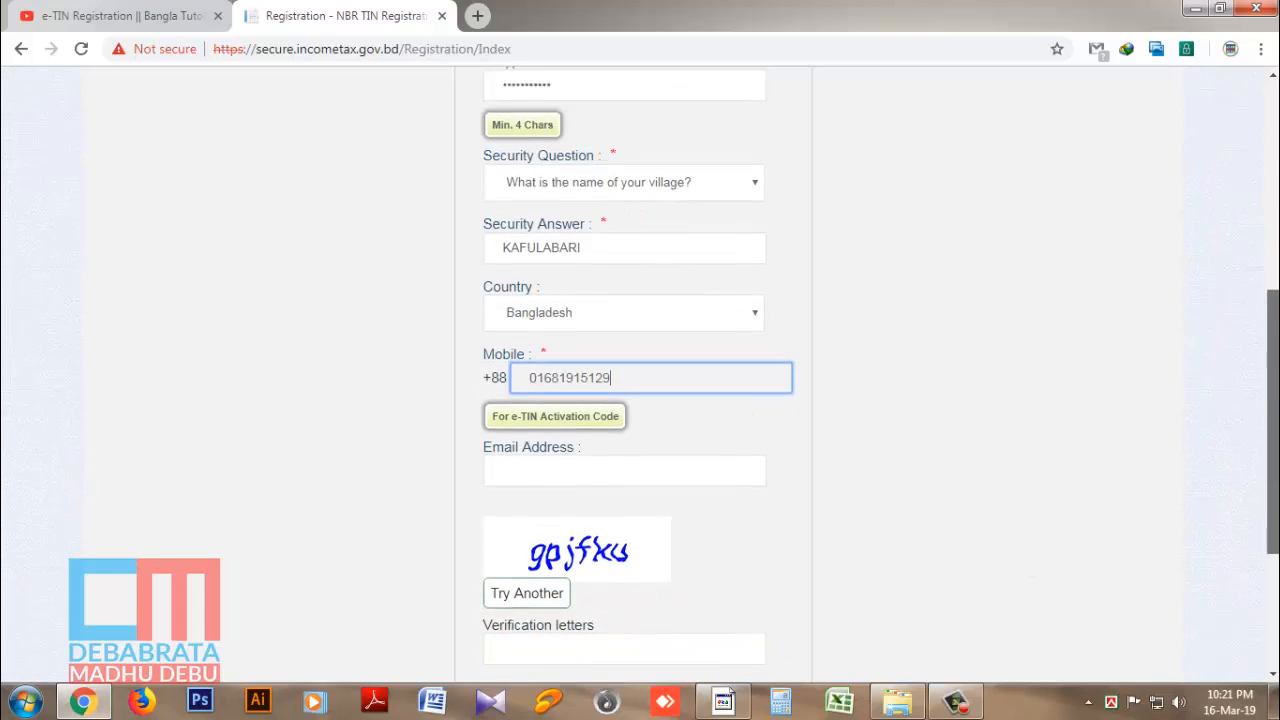
pyautogui.click(598, 432)
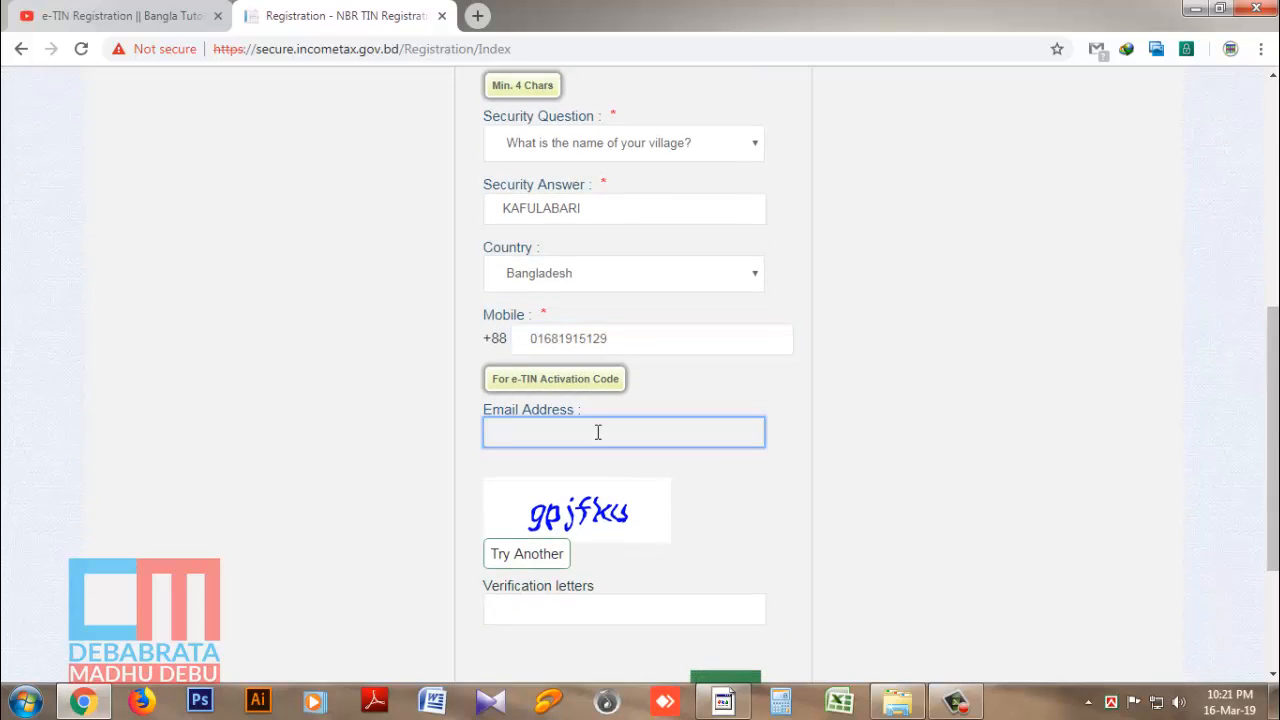
pyautogui.write('D')
pyautogui.press('BackSpace')
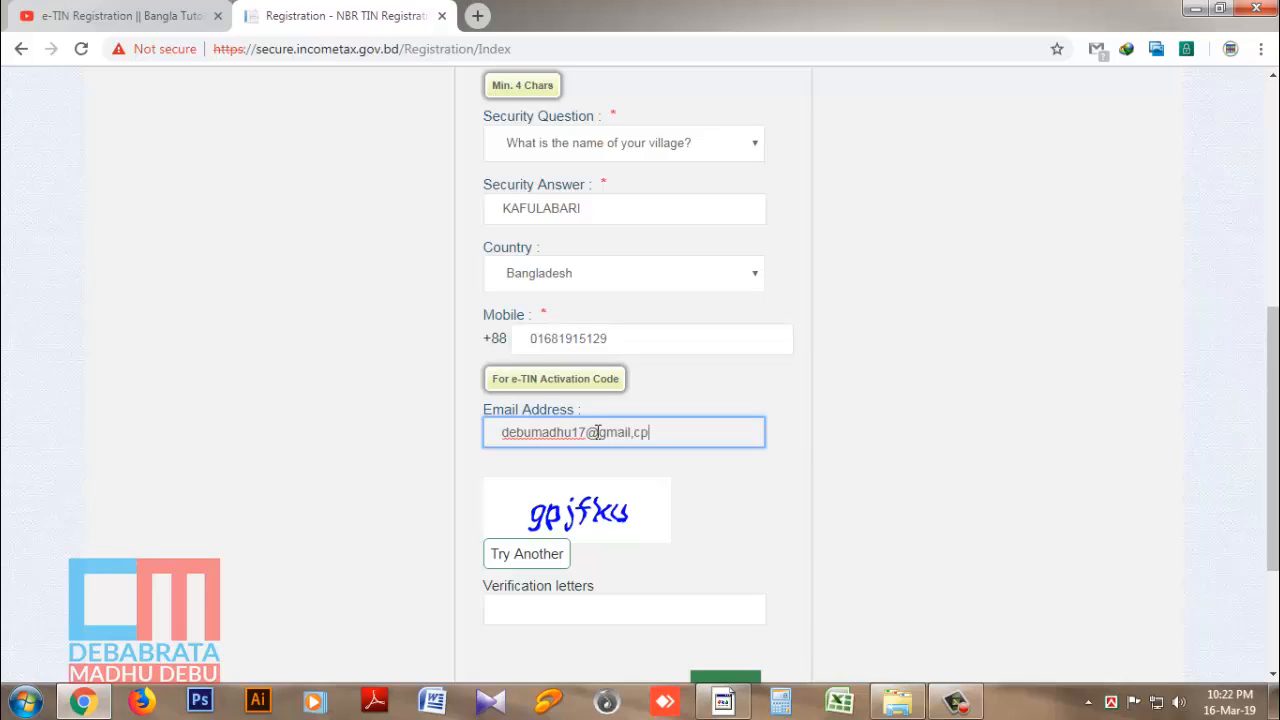
pyautogui.scroll(1, 560, 567)
pyautogui.scroll(-1, 557, 567)
# Step: Load a new captcha, type its verification letters, and submit the registration form
pyautogui.click(541, 566)
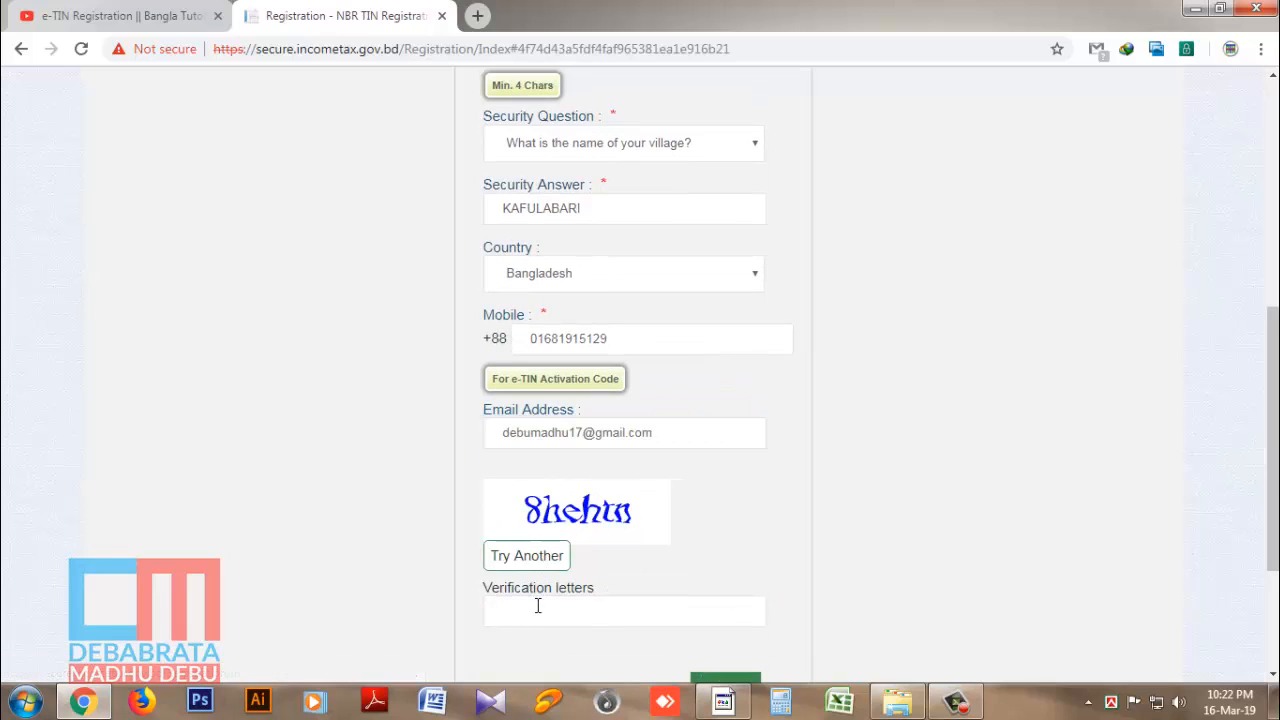
pyautogui.click(537, 610)
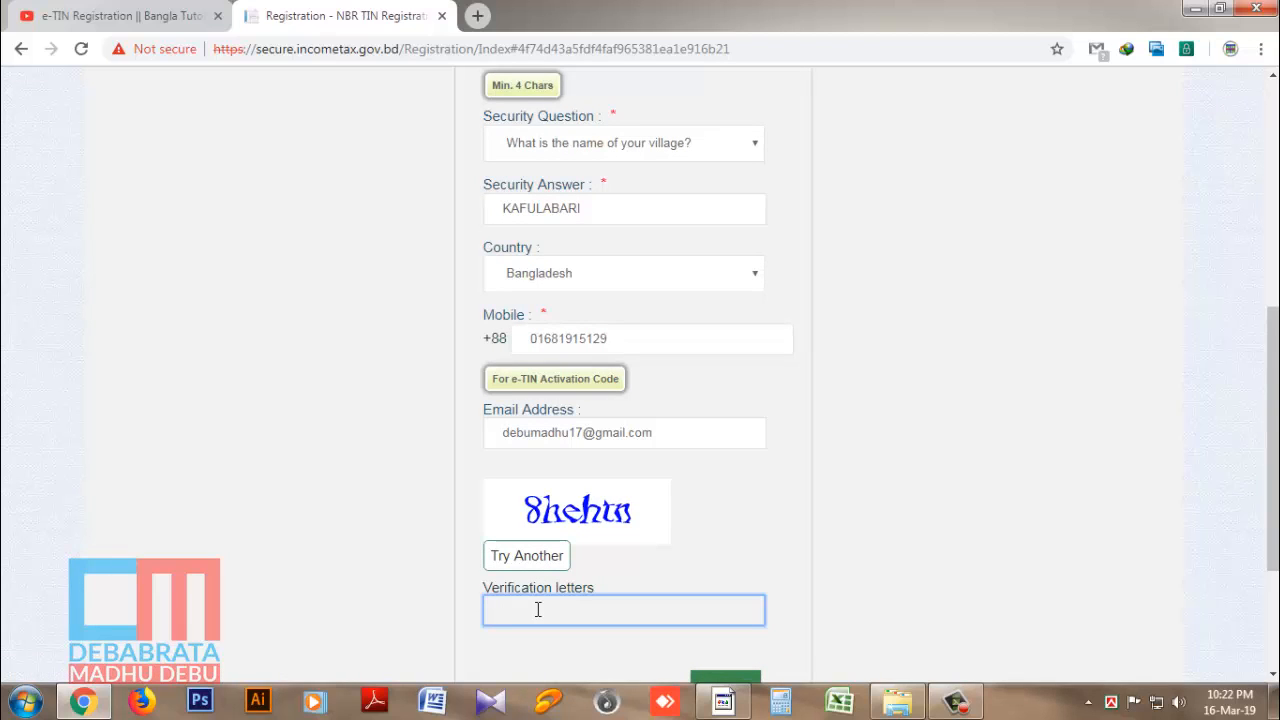
pyautogui.write('8heg')
pyautogui.press('BackSpace')
pyautogui.write('h')
pyautogui.write('u')
pyautogui.moveTo(1275, 476); pyautogui.dragTo(1275, 272)
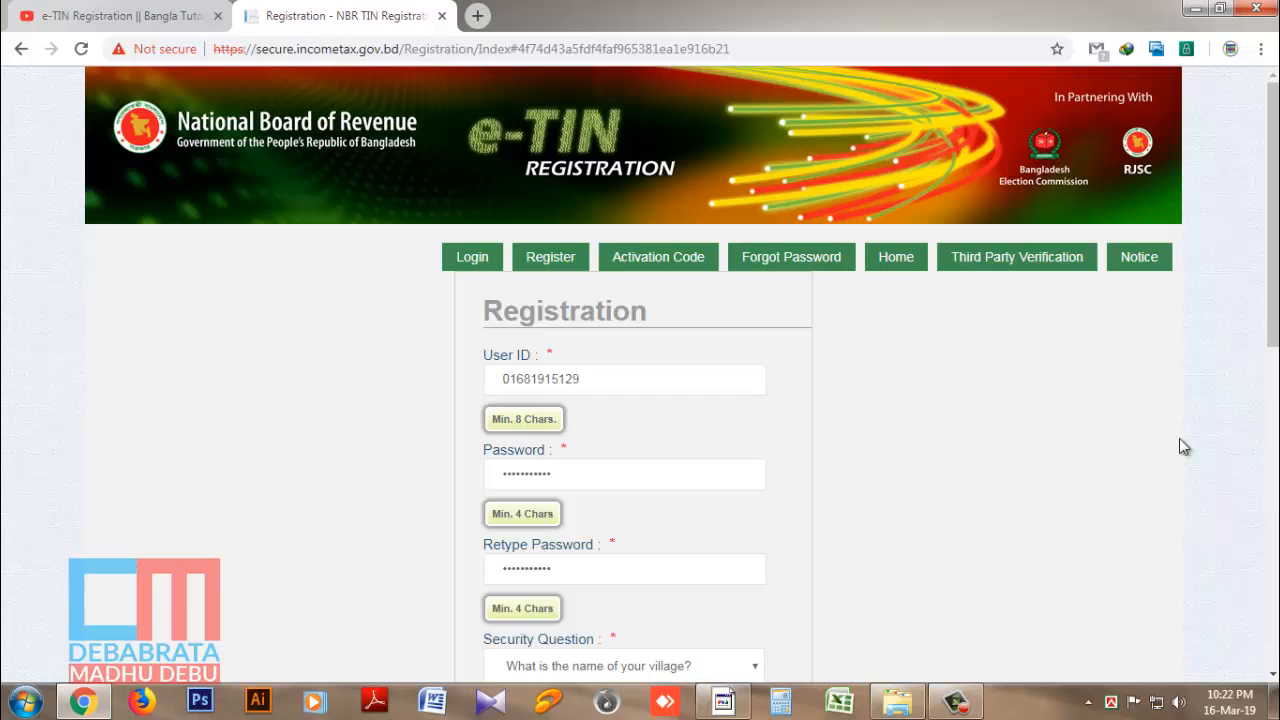
pyautogui.moveTo(1277, 342); pyautogui.dragTo(1277, 570)
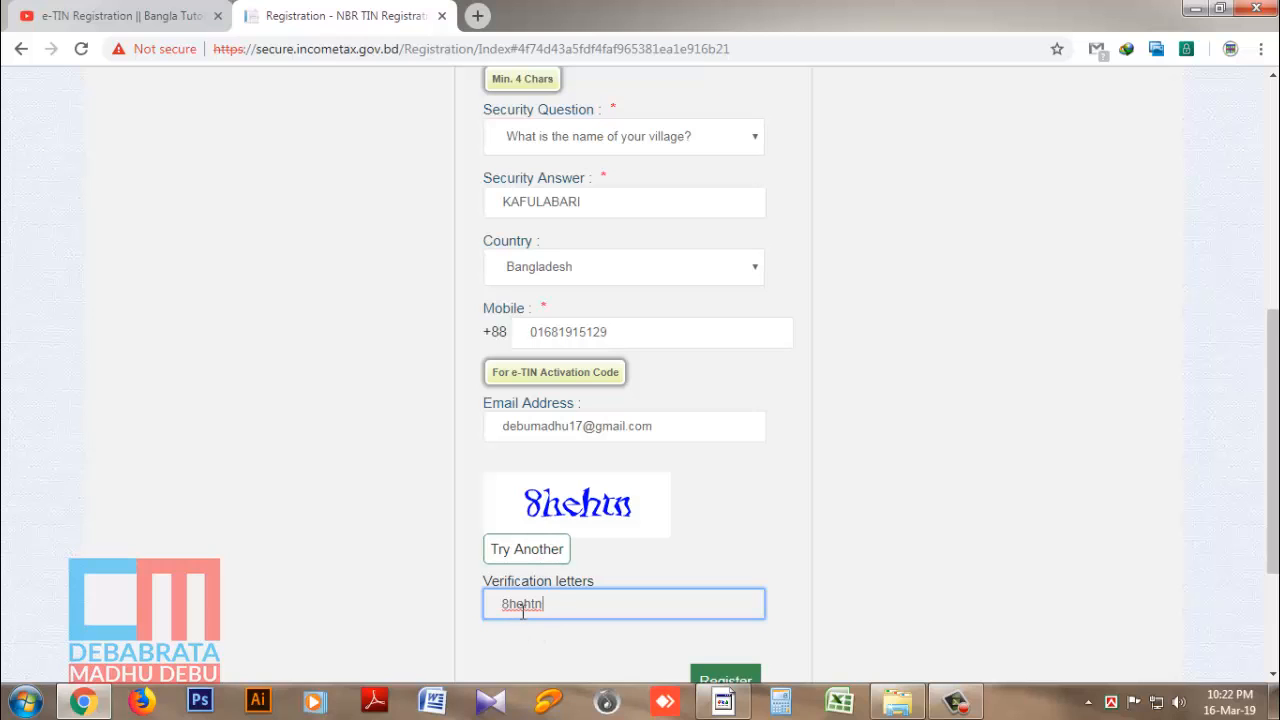
pyautogui.click(728, 680)
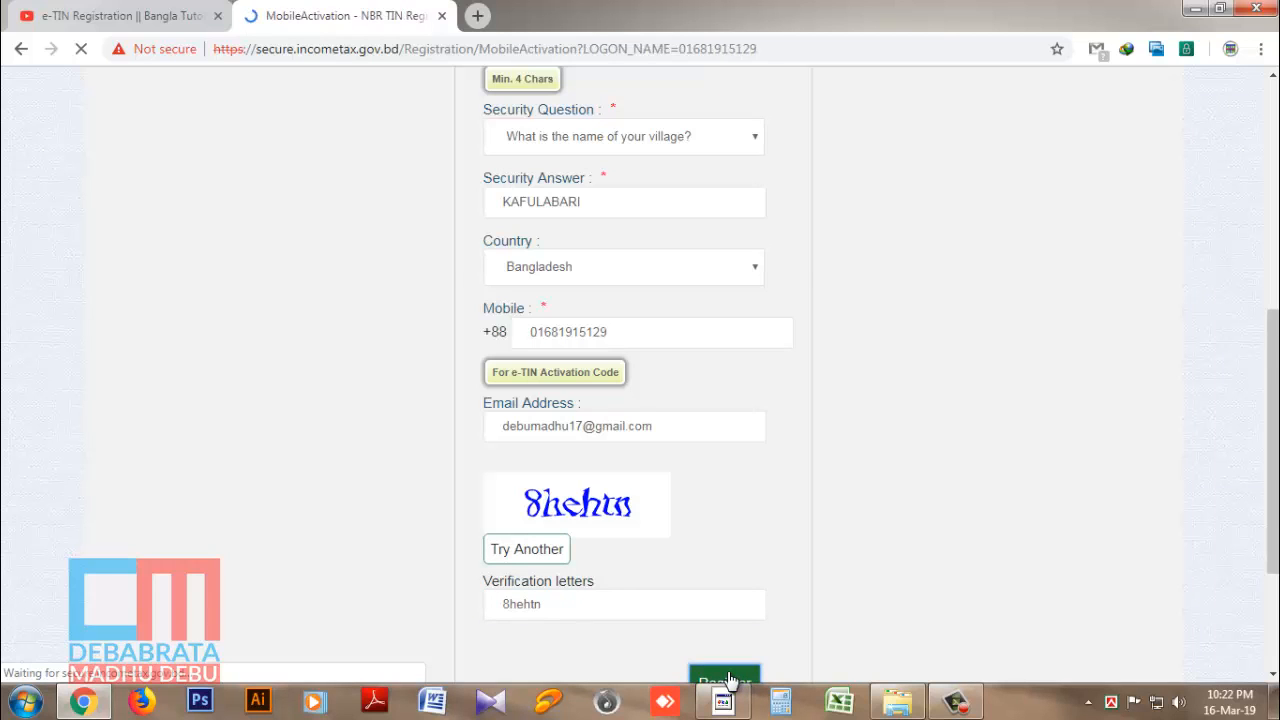
# Step: Enter the SMS activation code and activate the new account
pyautogui.click(694, 492)
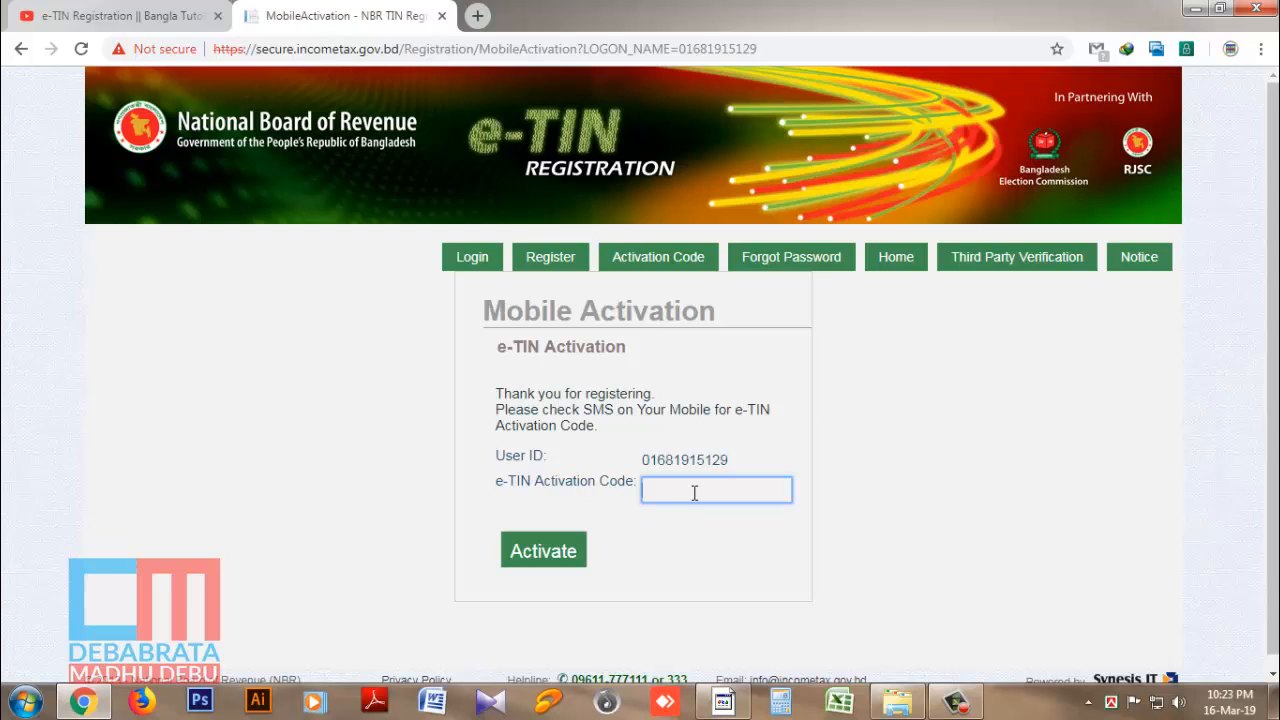
pyautogui.click(540, 550)
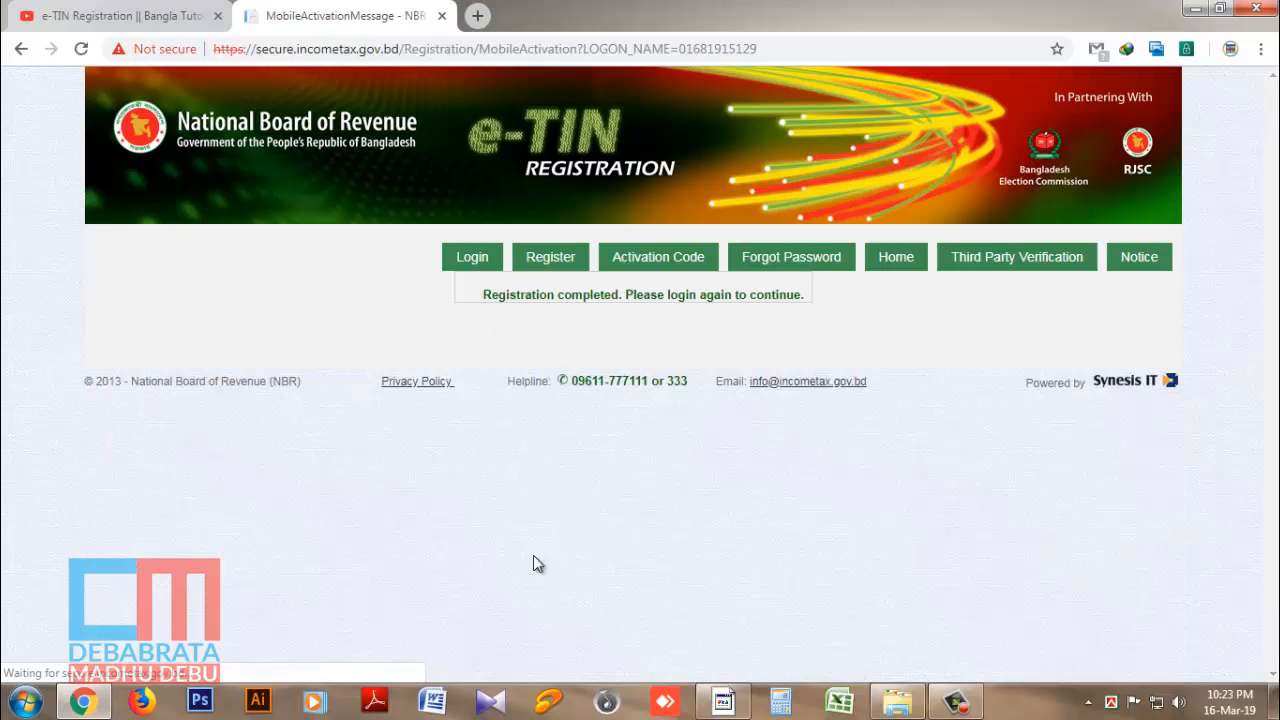
# Step: Log in with the saved user ID and the account password
pyautogui.click(478, 263)
pyautogui.click(588, 398)
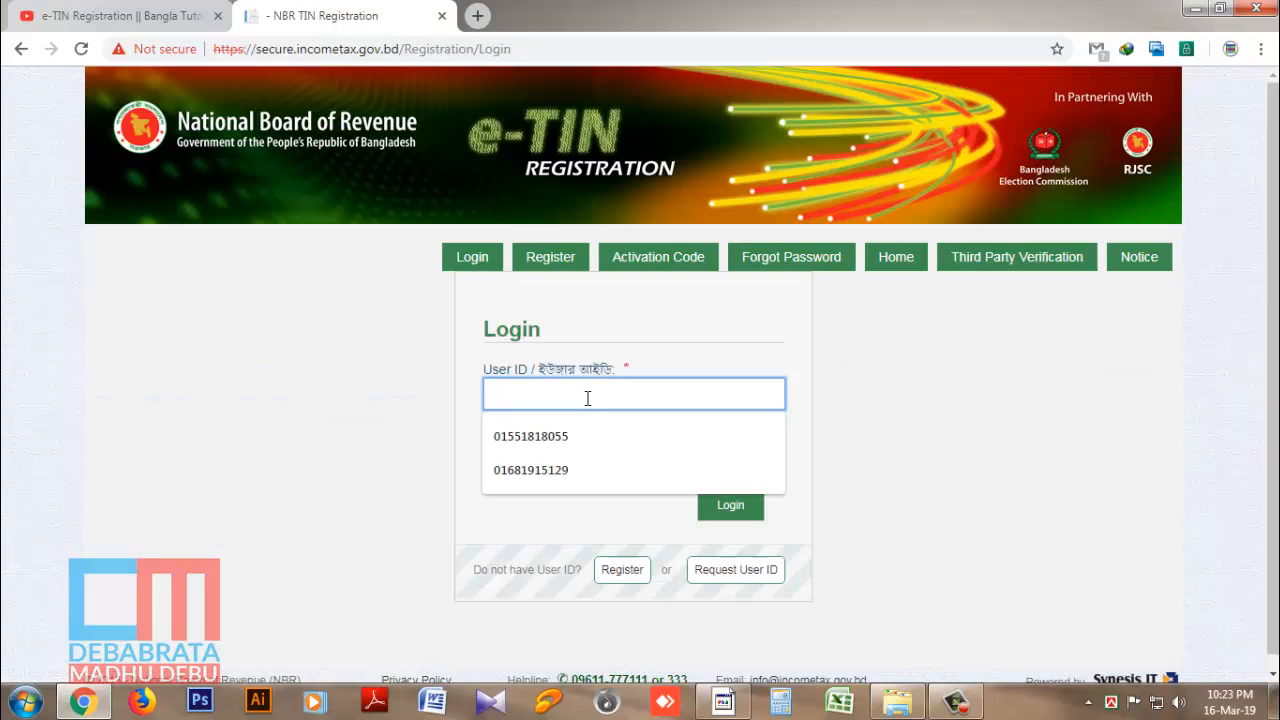
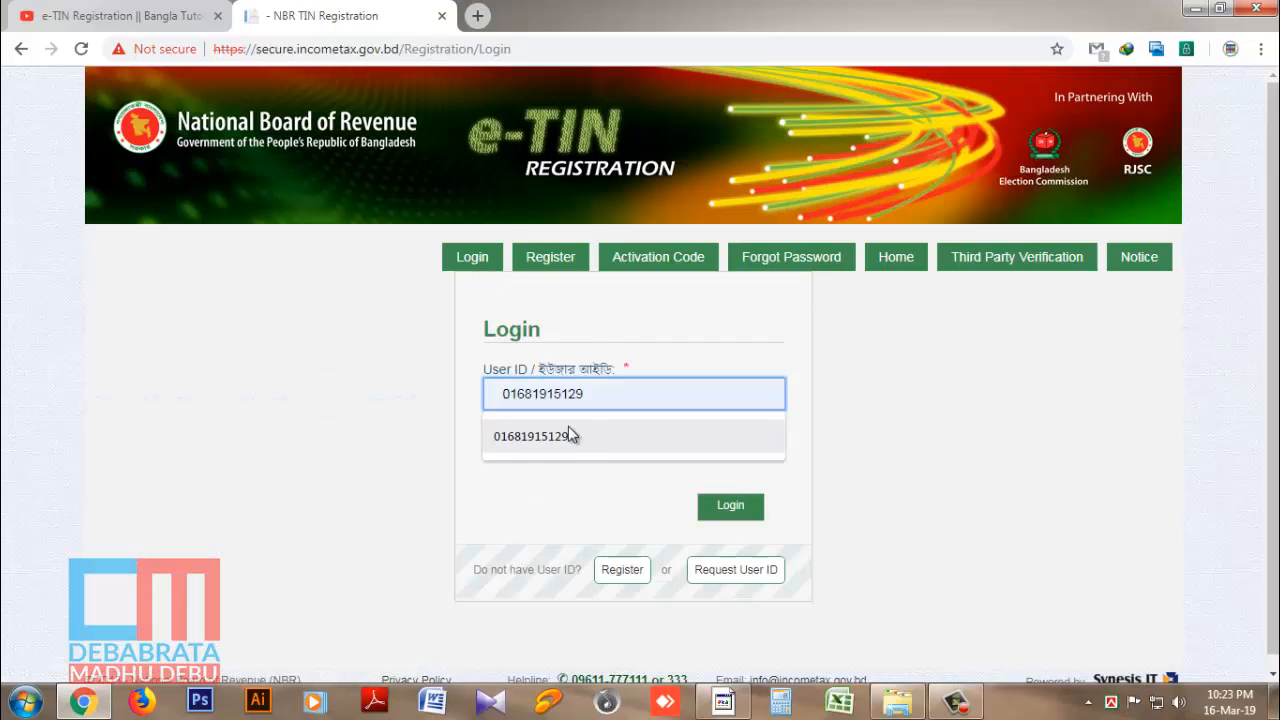
pyautogui.click(566, 438)
pyautogui.click(565, 442)
pyautogui.write('**')
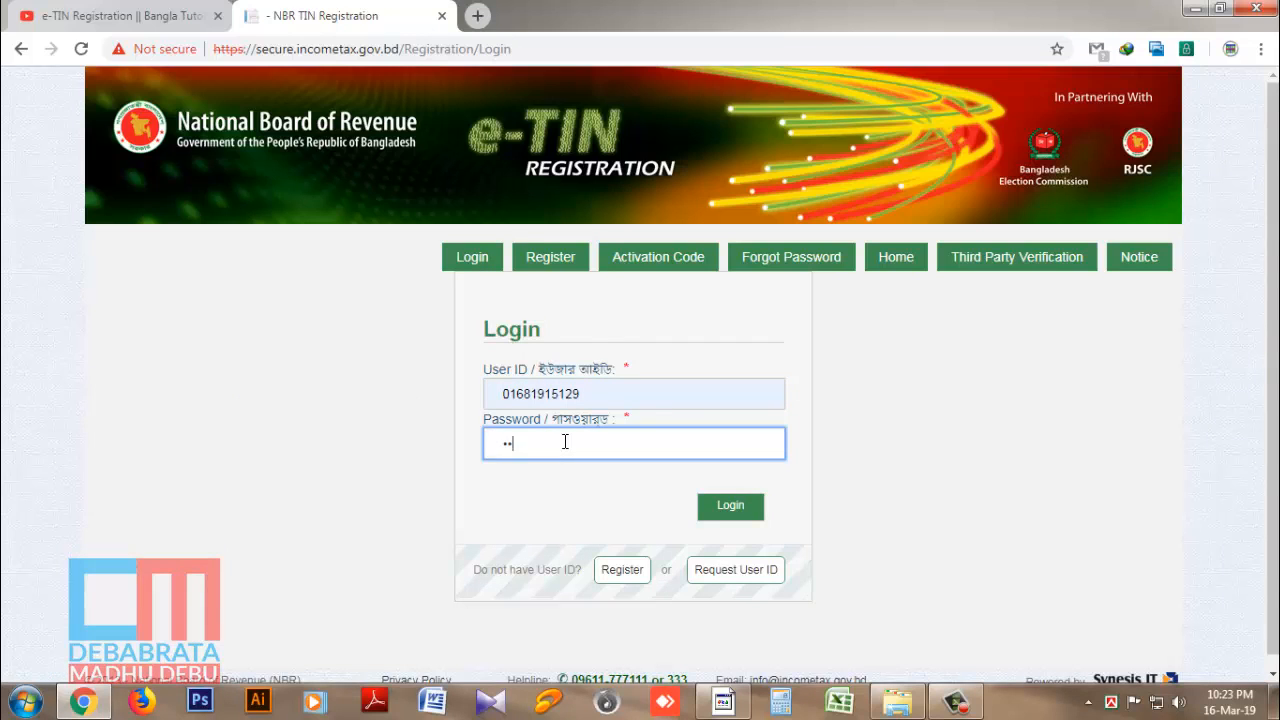
pyautogui.write('*********')
pyautogui.click(742, 505)
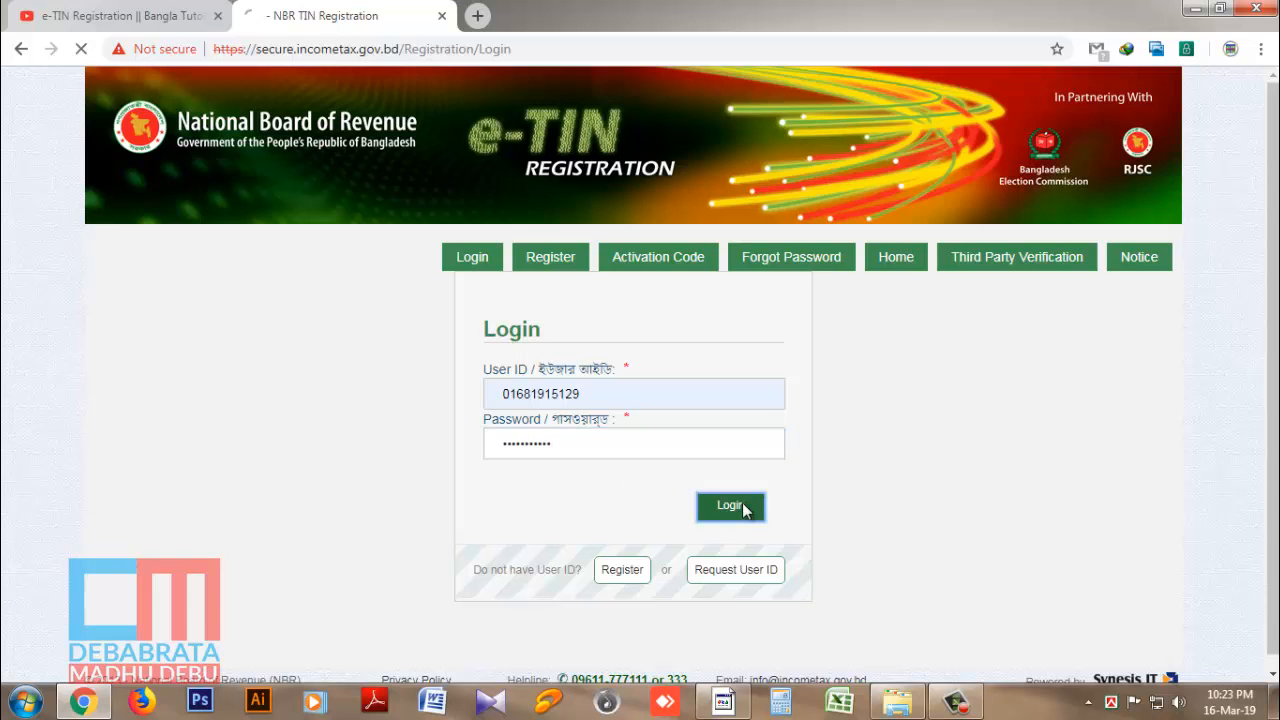
pyautogui.moveTo(1275, 300); pyautogui.dragTo(1275, 396)
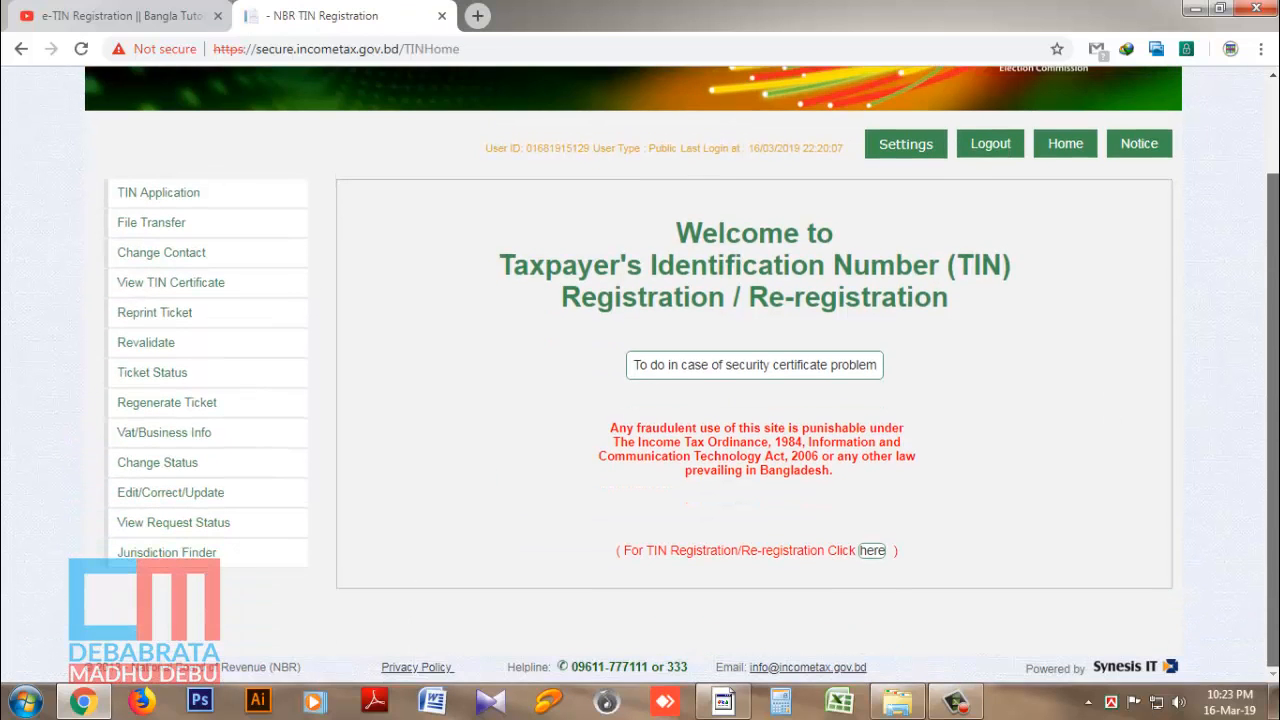
# Step: Open the TIN form and set Individual -> Bangladeshi, Having NID, and New Registration
pyautogui.click(882, 552)
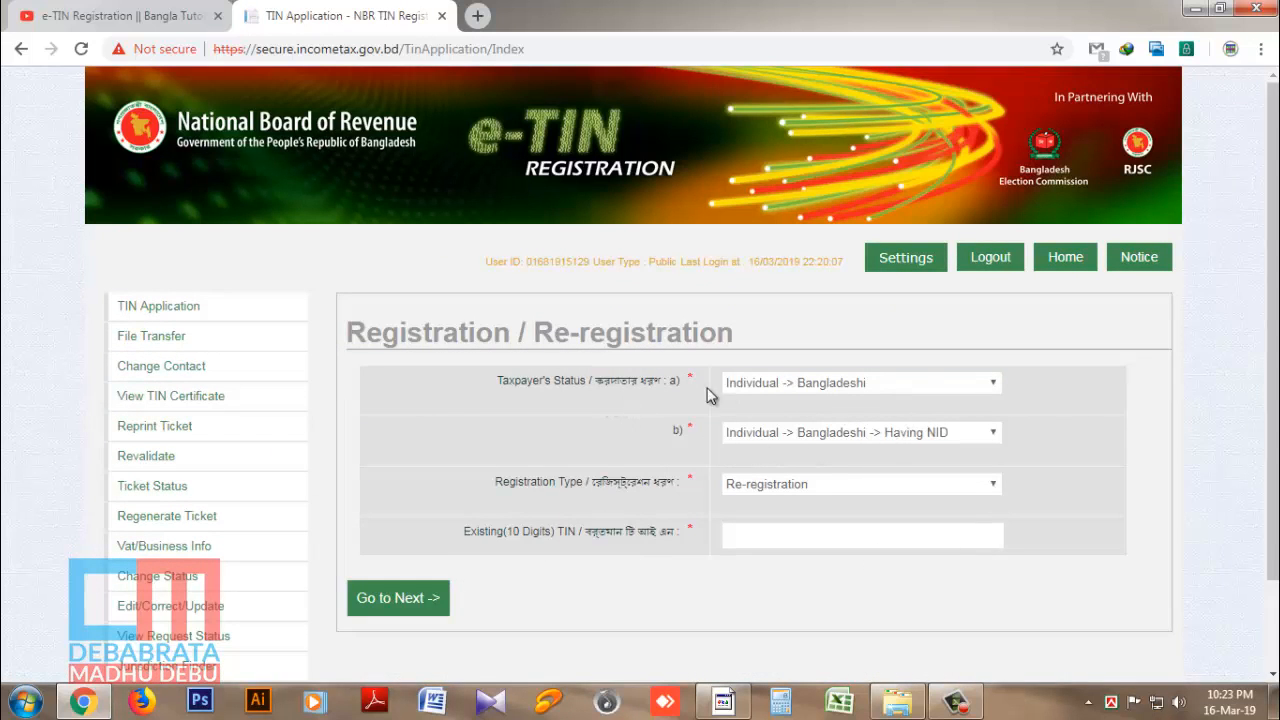
pyautogui.click(827, 383)
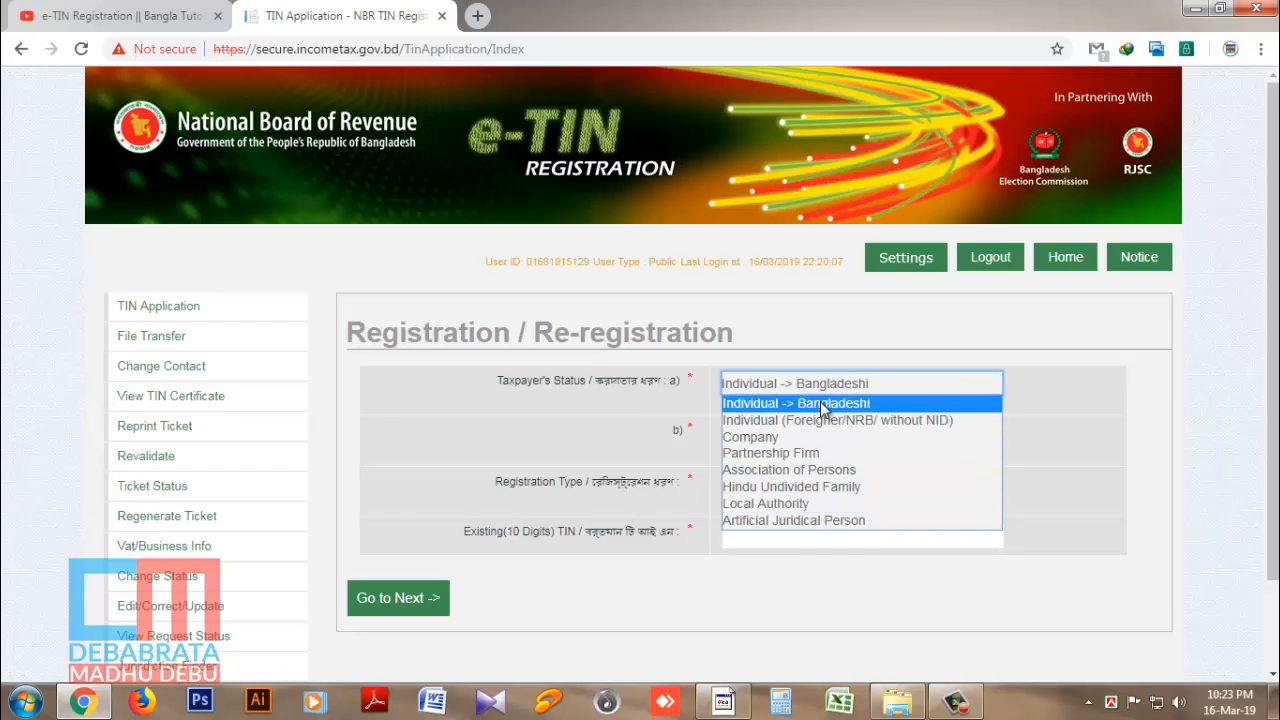
pyautogui.click(857, 402)
pyautogui.click(958, 435)
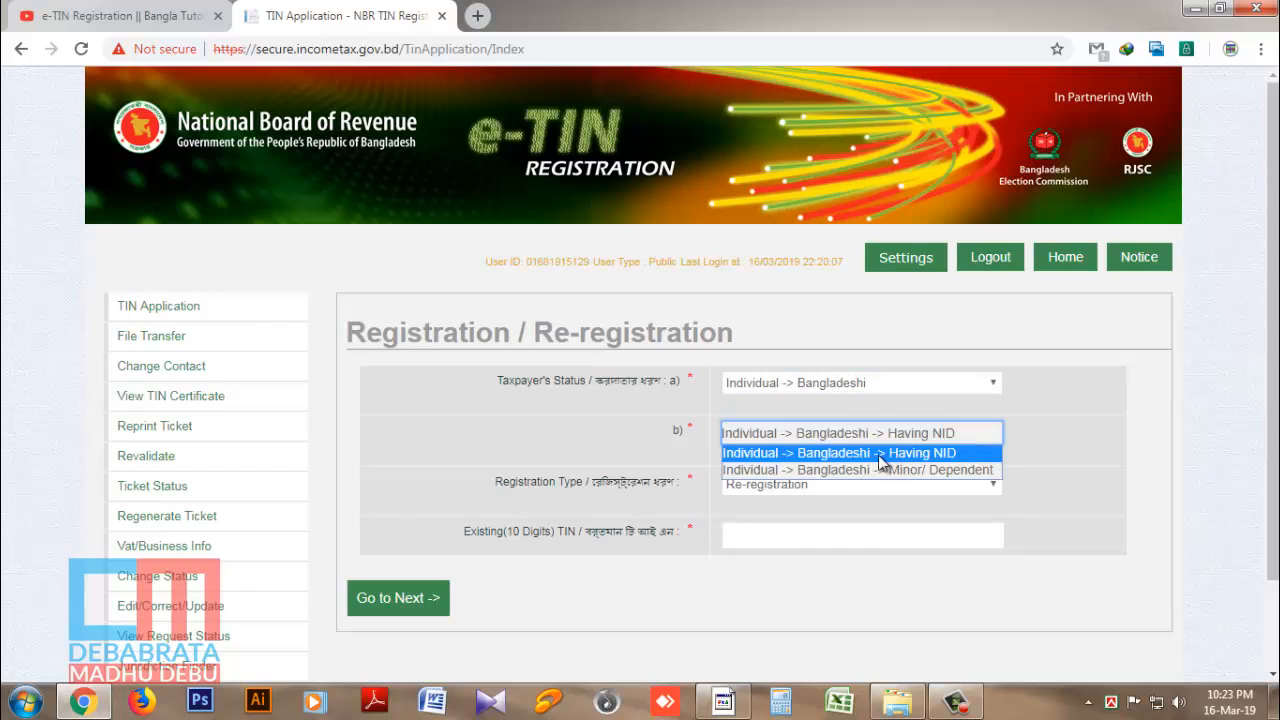
pyautogui.click(925, 452)
pyautogui.click(851, 489)
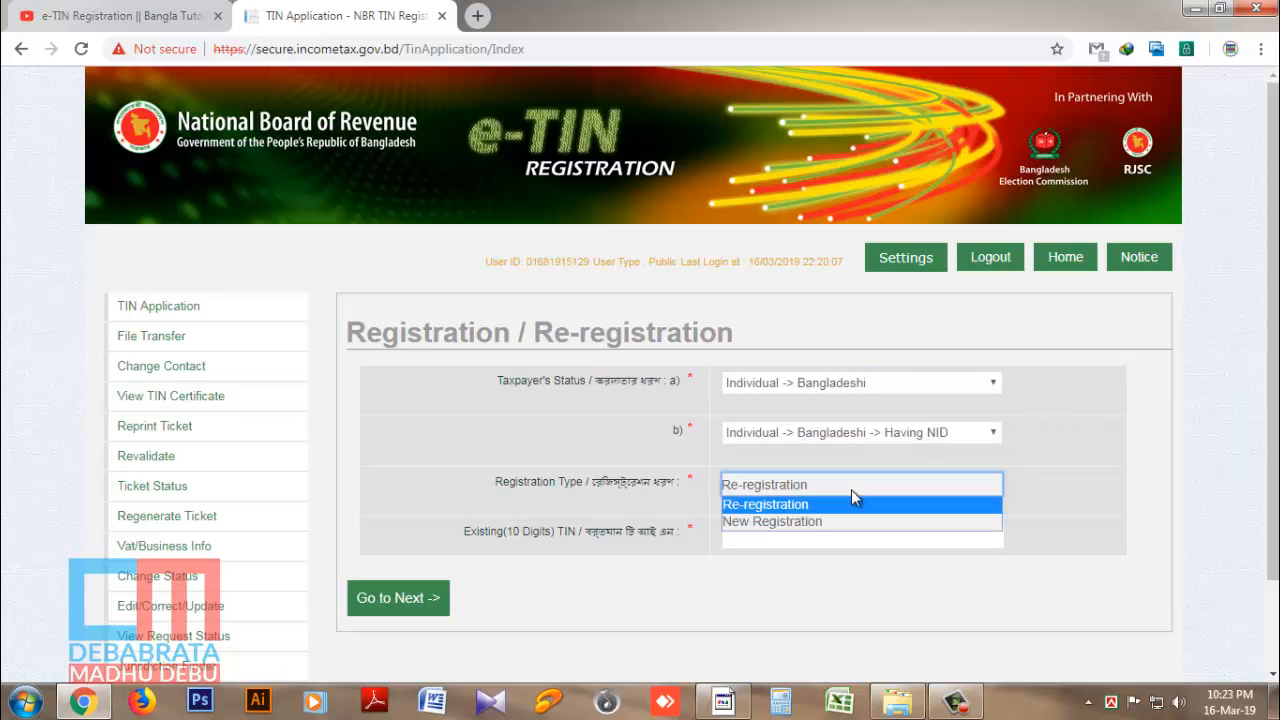
pyautogui.click(790, 523)
pyautogui.scroll(-3, 1262, 530)
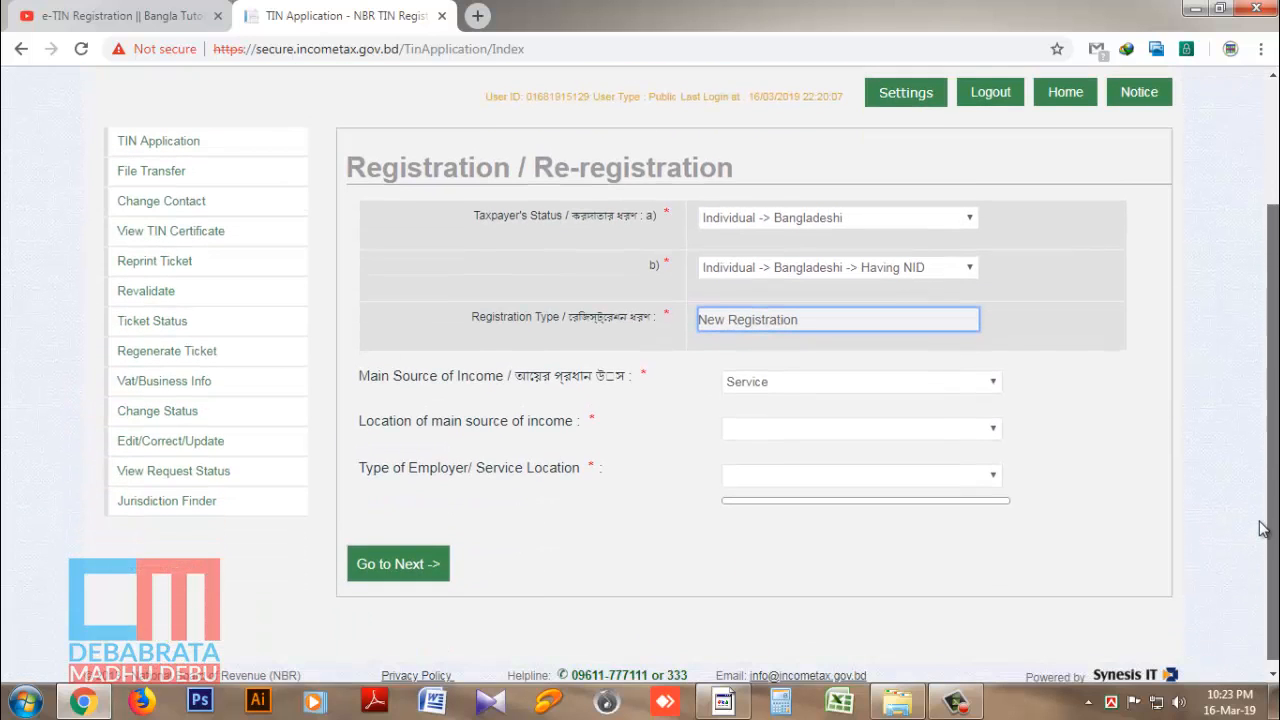
# Step: Pick Service as the income source in Dhaka with a non-government organization employer
pyautogui.click(842, 380)
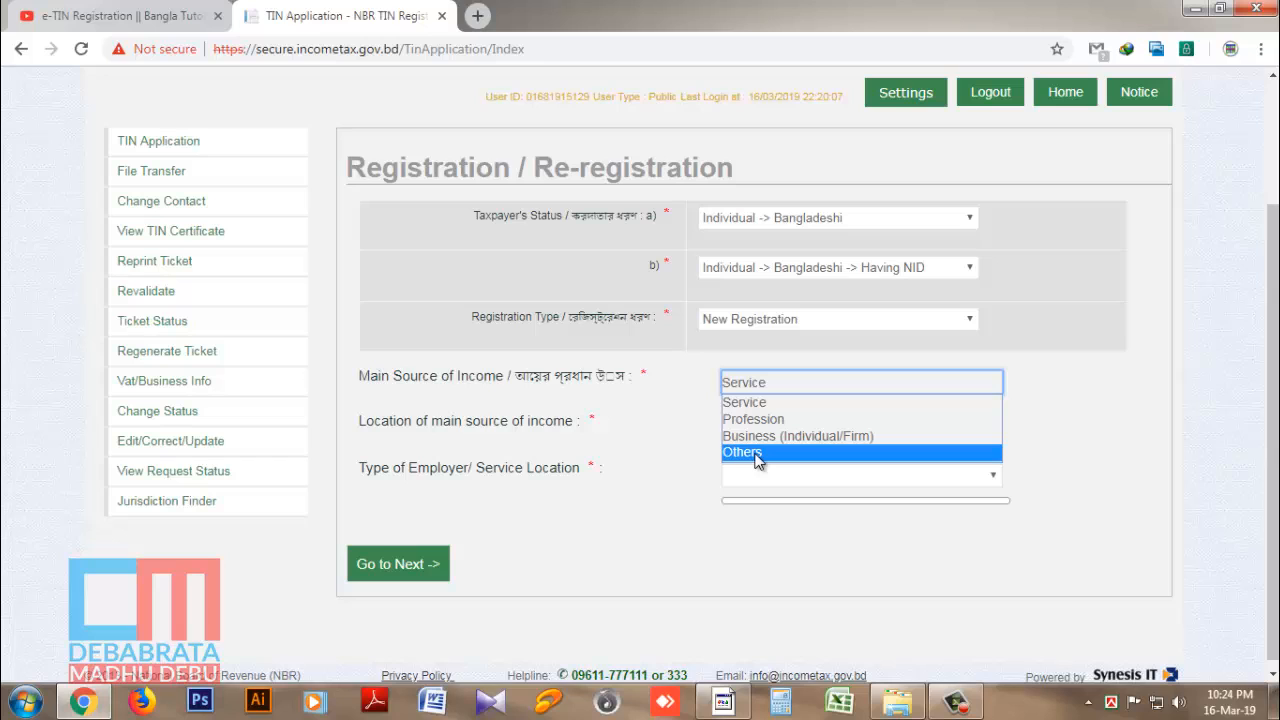
pyautogui.click(758, 404)
pyautogui.click(799, 439)
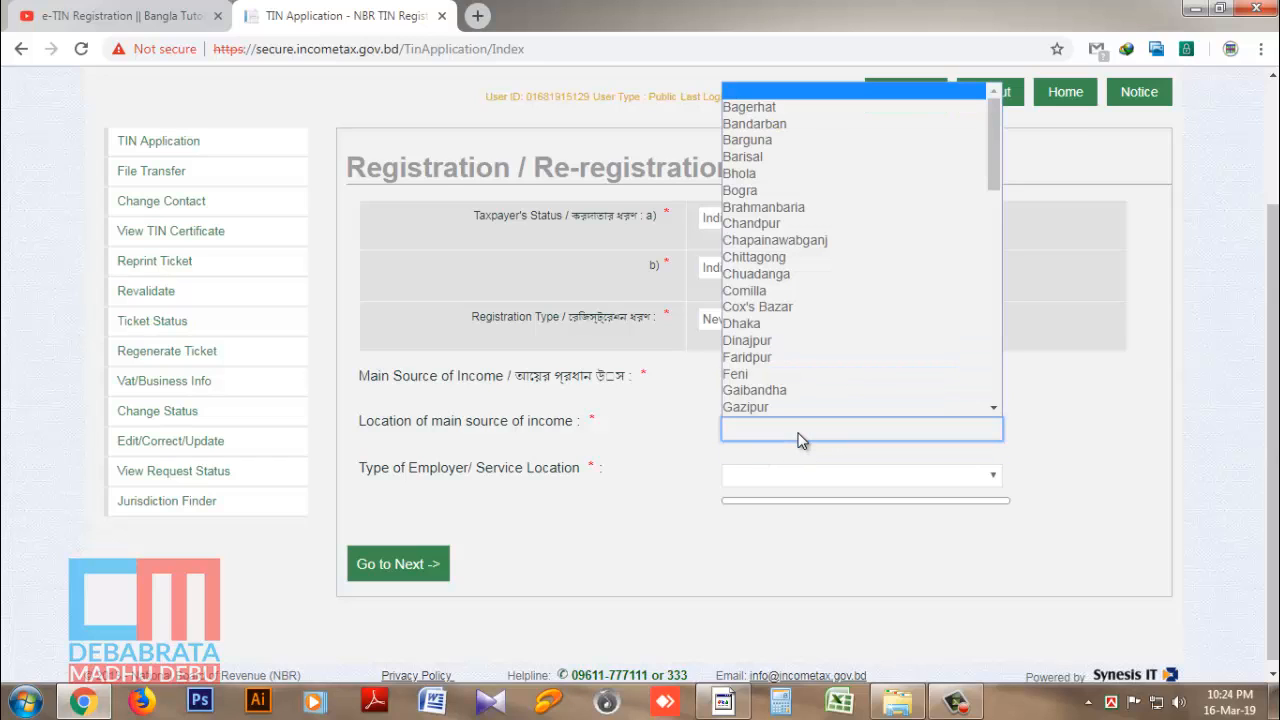
pyautogui.click(754, 330)
pyautogui.click(923, 478)
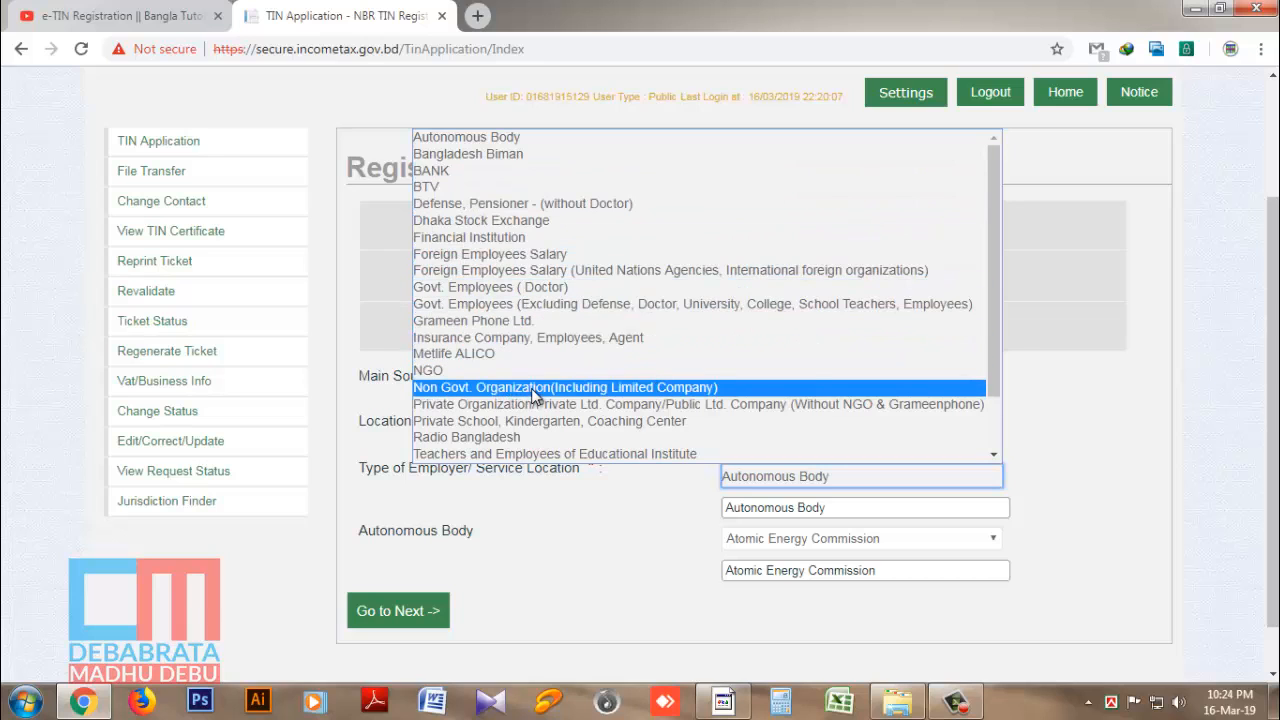
pyautogui.click(599, 388)
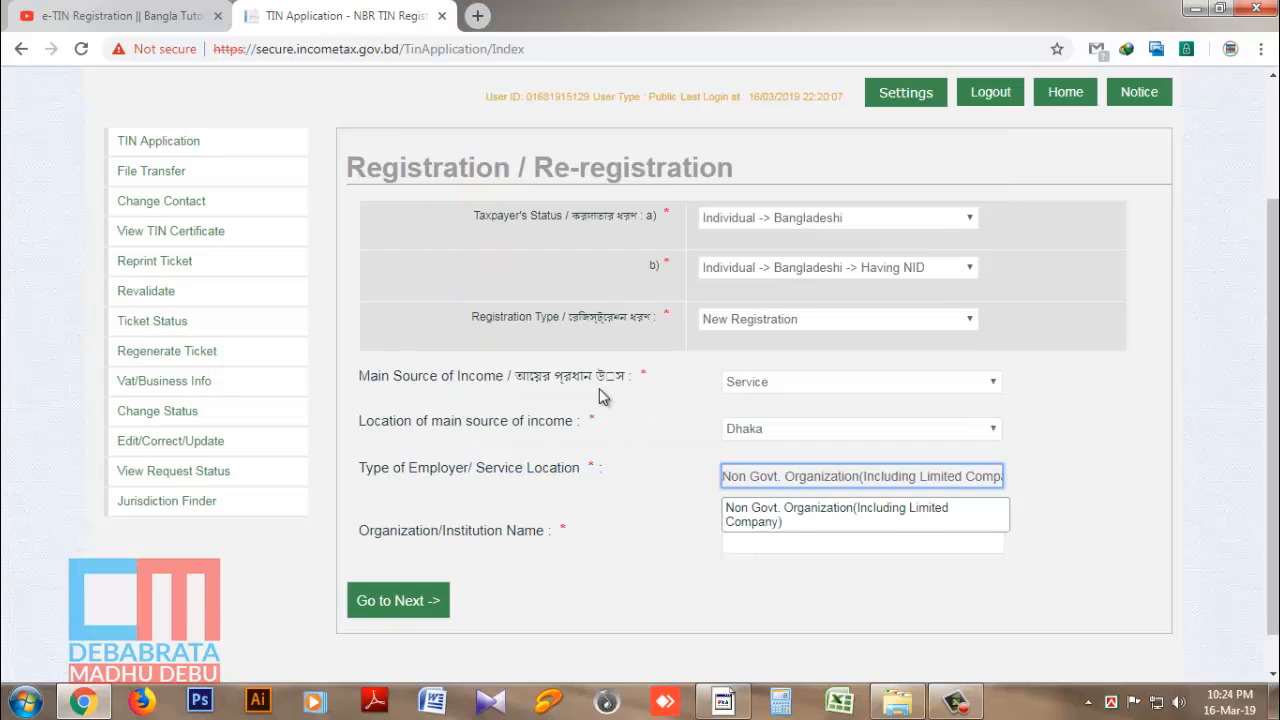
pyautogui.click(796, 541)
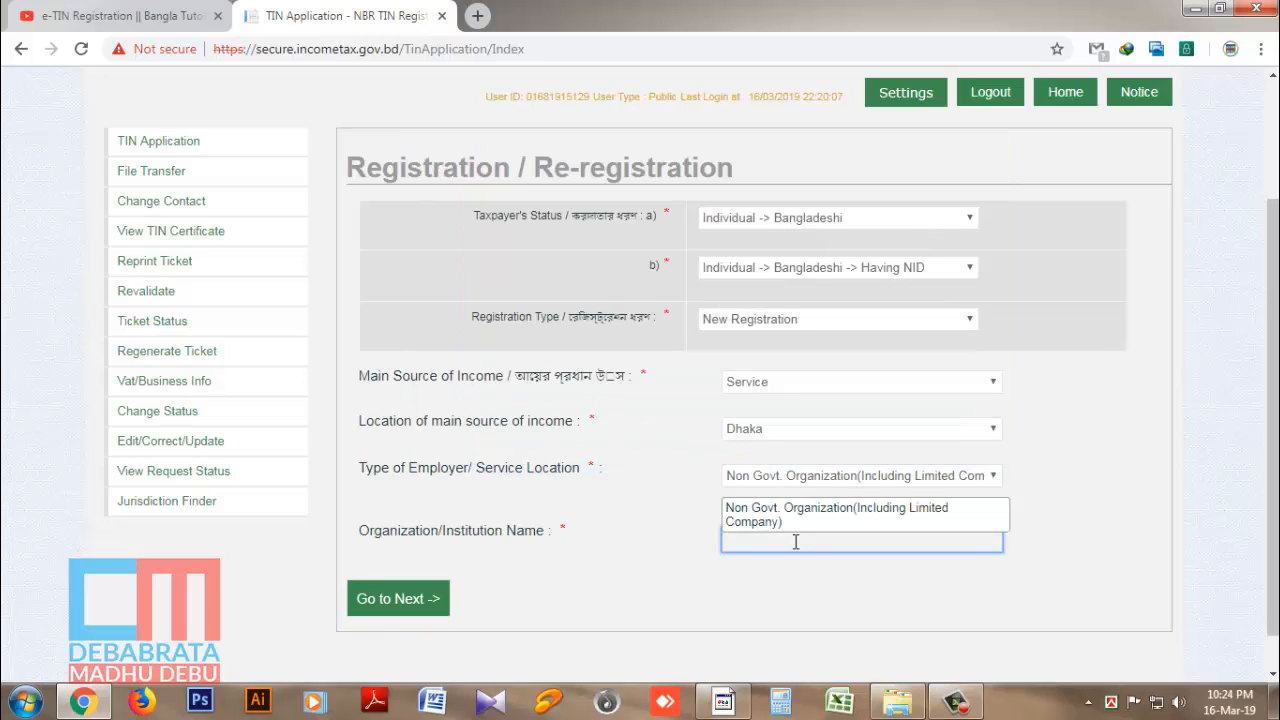
# Step: Switch the income source to Others in Dhaka at Mohakhali (East side of the road), then continue
pyautogui.click(804, 391)
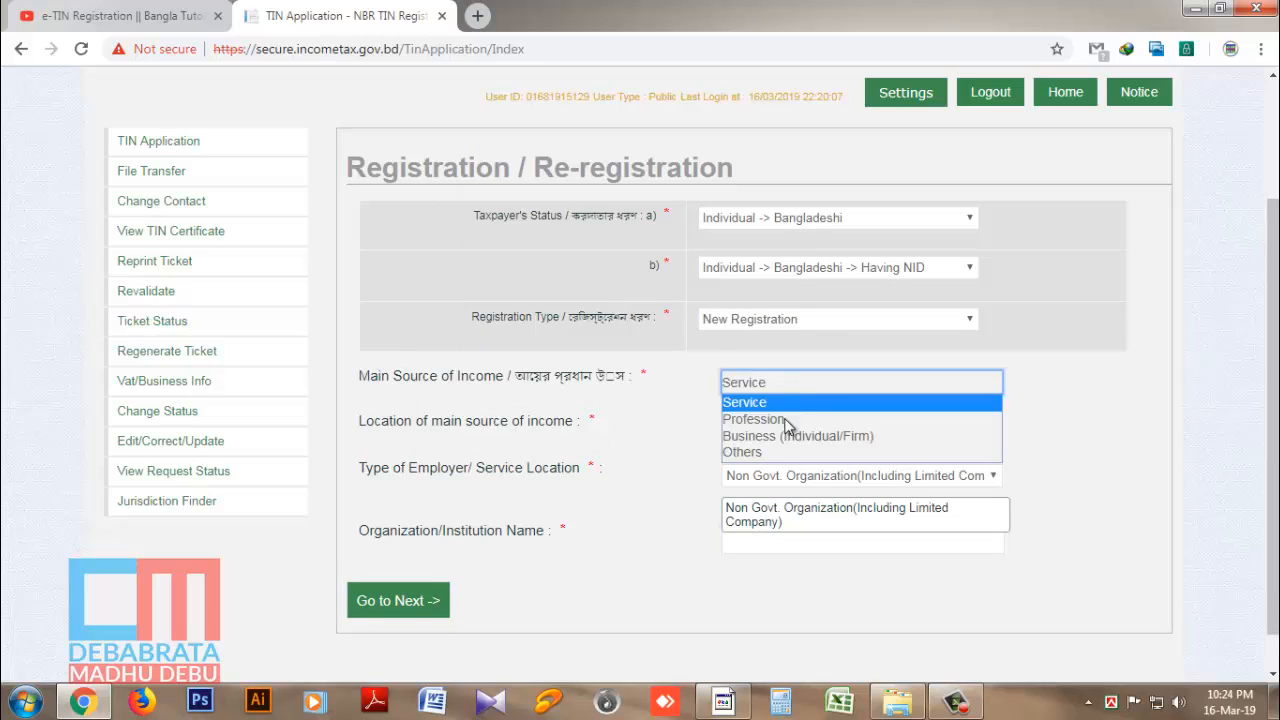
pyautogui.click(752, 456)
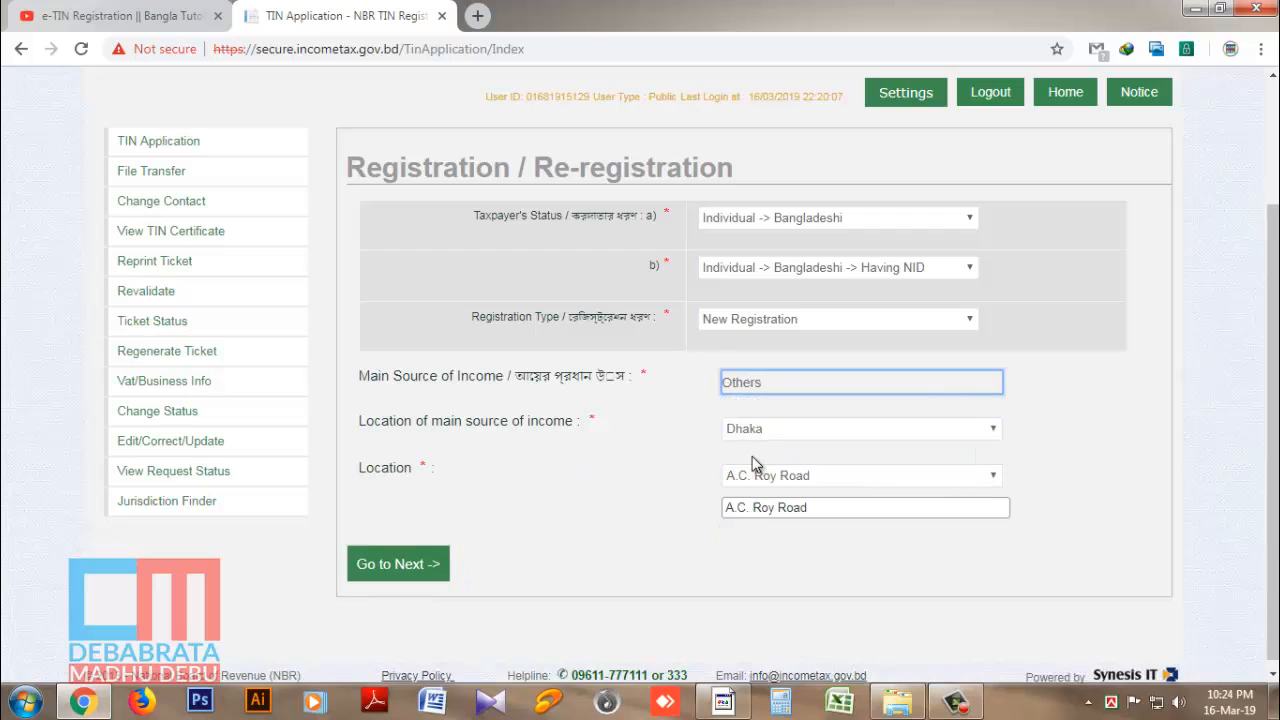
pyautogui.click(782, 430)
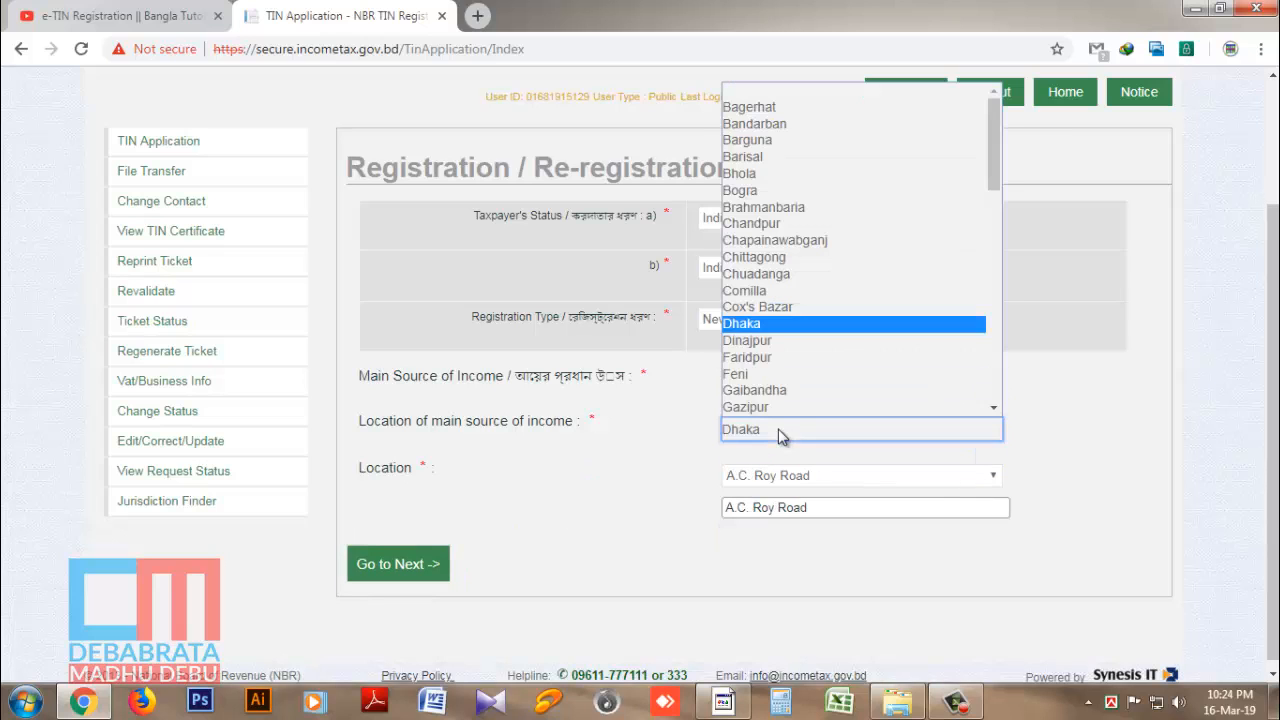
pyautogui.click(736, 323)
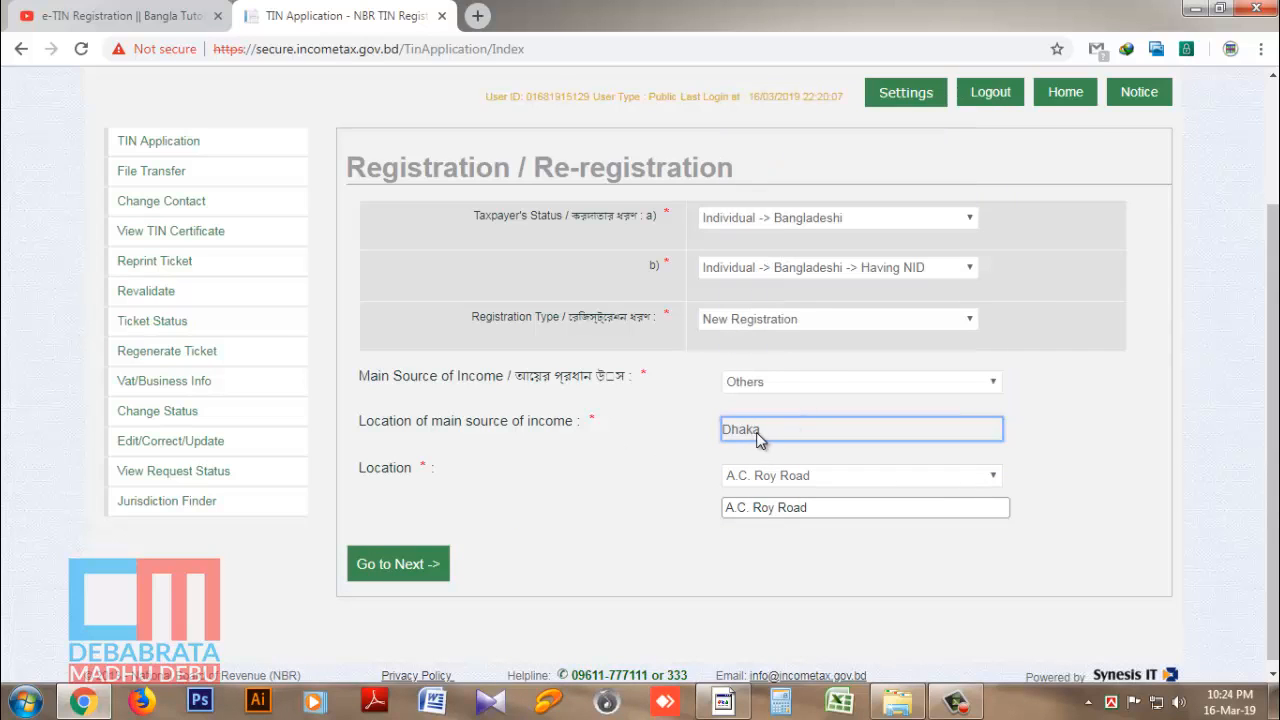
pyautogui.click(837, 478)
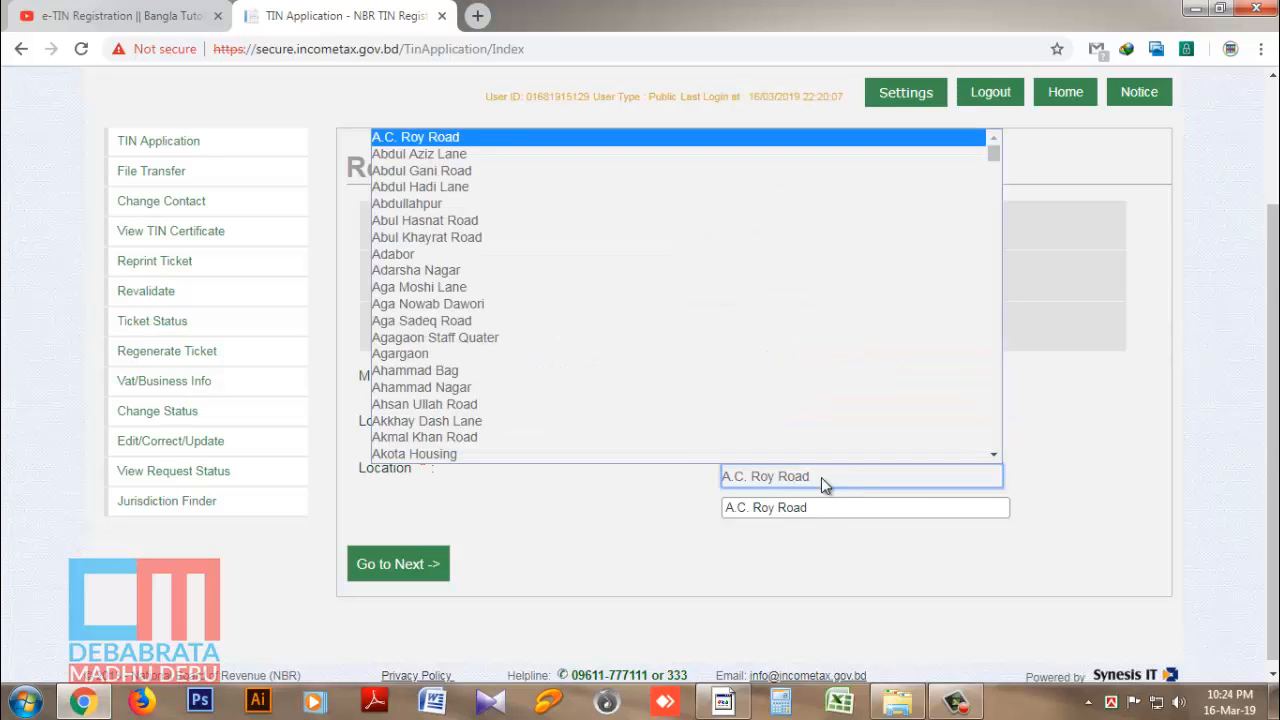
pyautogui.moveTo(995, 158); pyautogui.dragTo(984, 327)
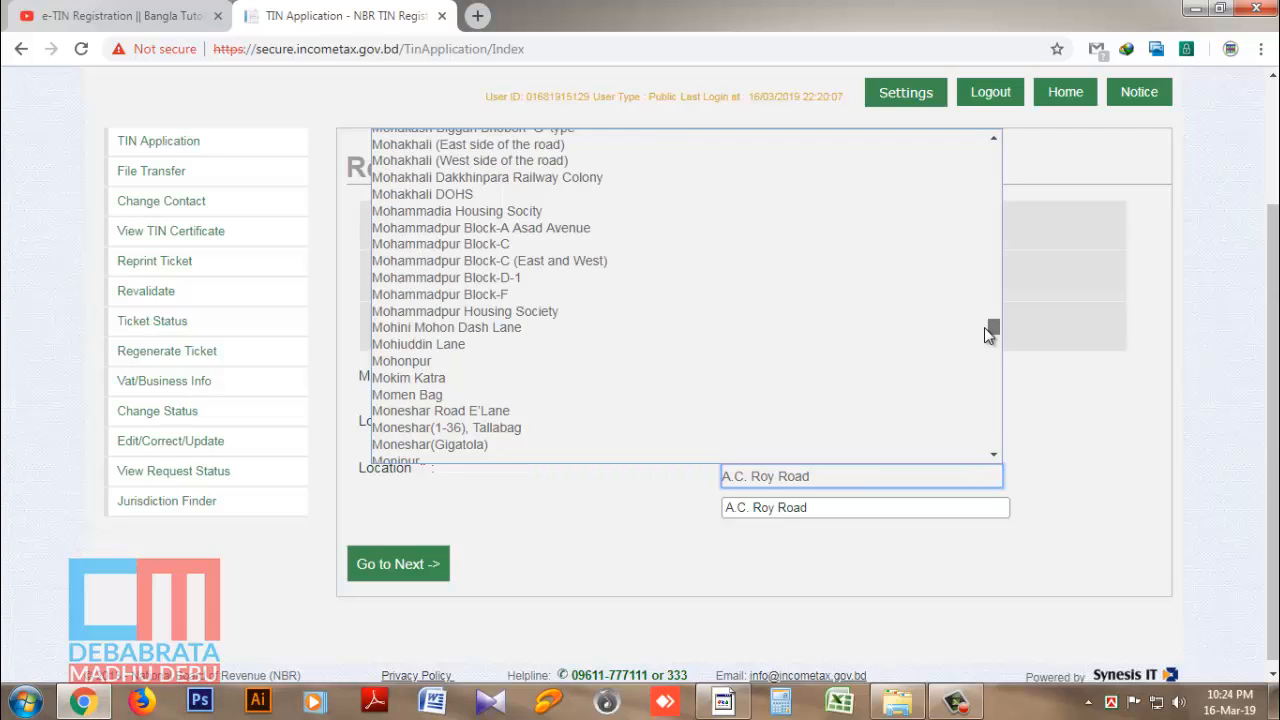
pyautogui.click(509, 149)
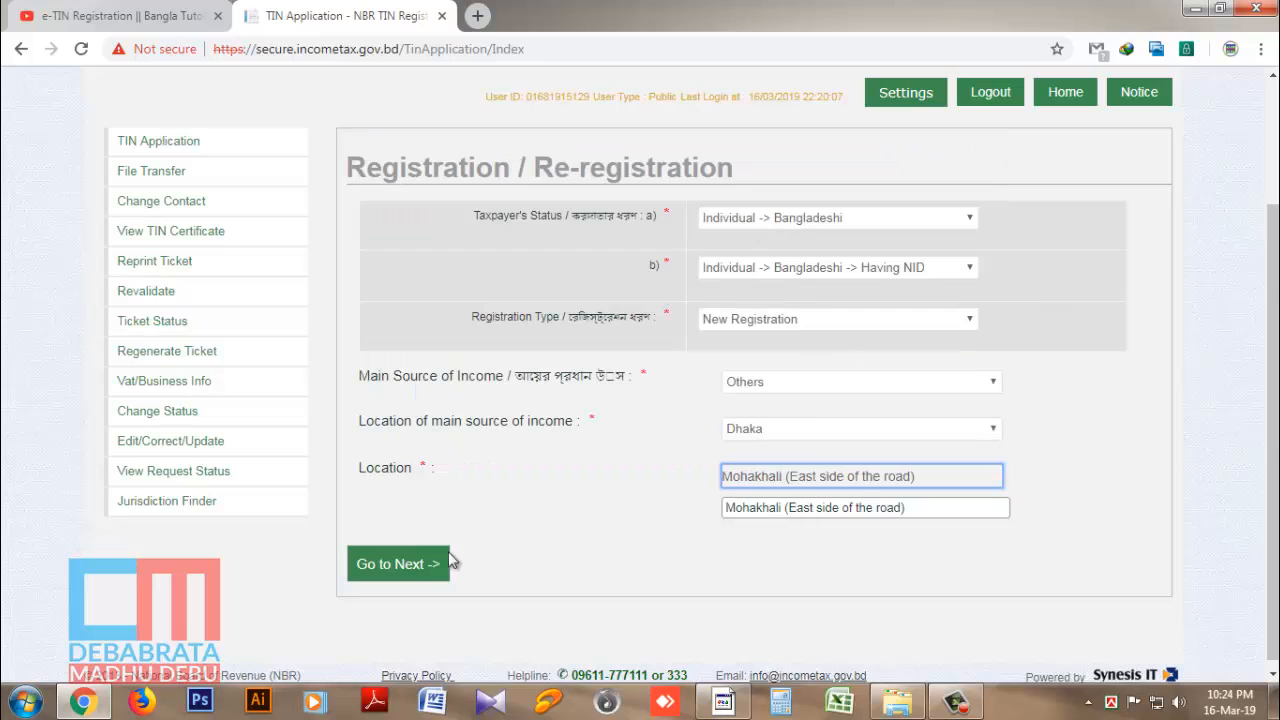
pyautogui.click(413, 572)
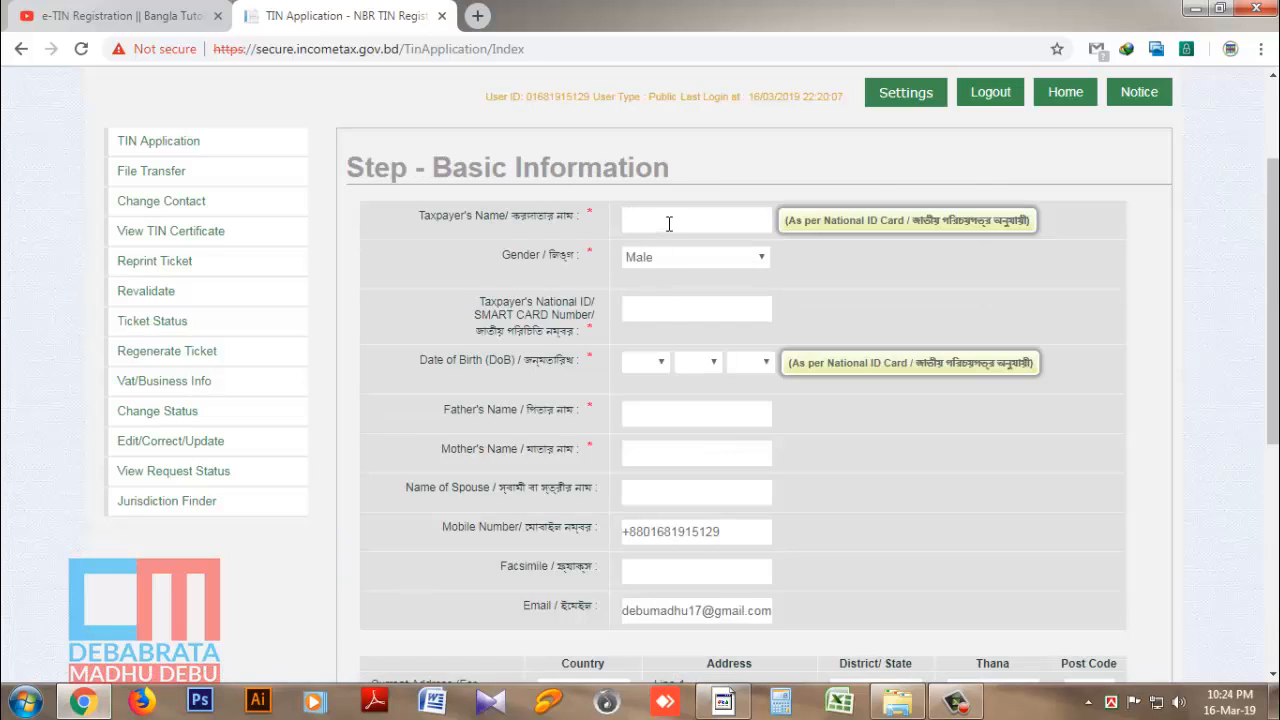
# Step: Enter the taxpayer's full name and national ID number
pyautogui.click(669, 223)
pyautogui.write('de')
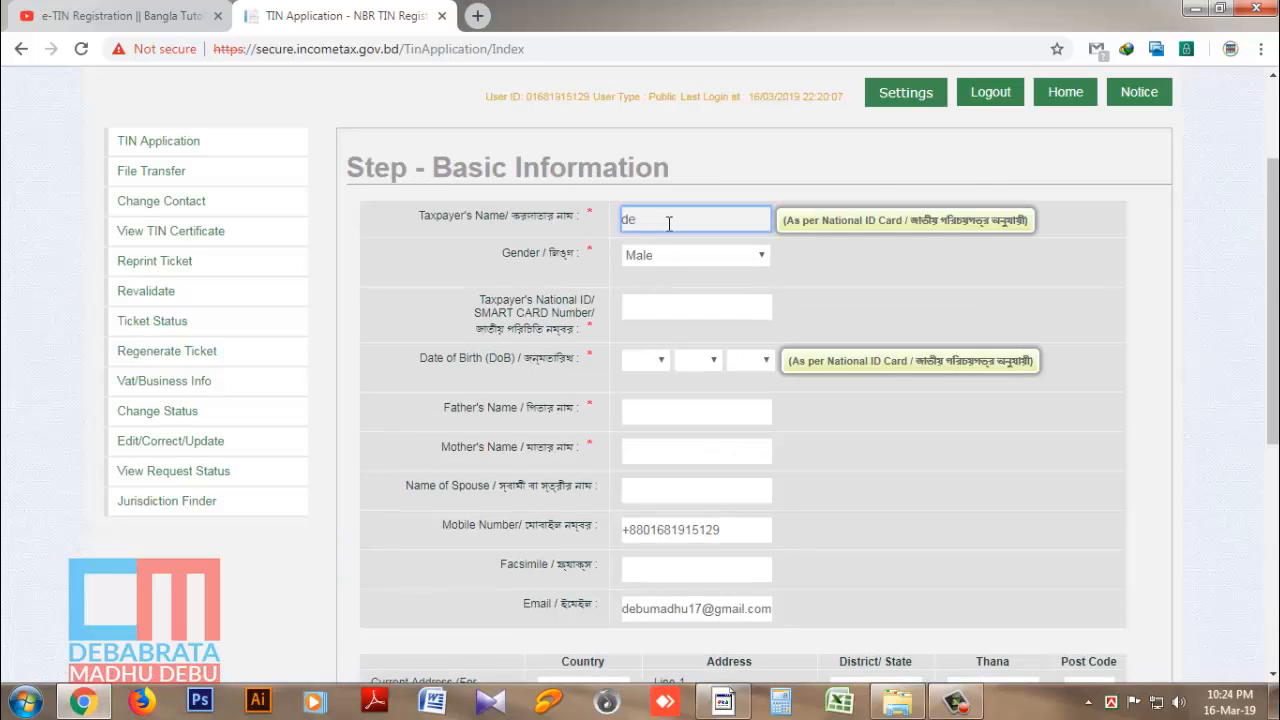
pyautogui.press('BackSpace')
pyautogui.press('BackSpace')
pyautogui.click(682, 307)
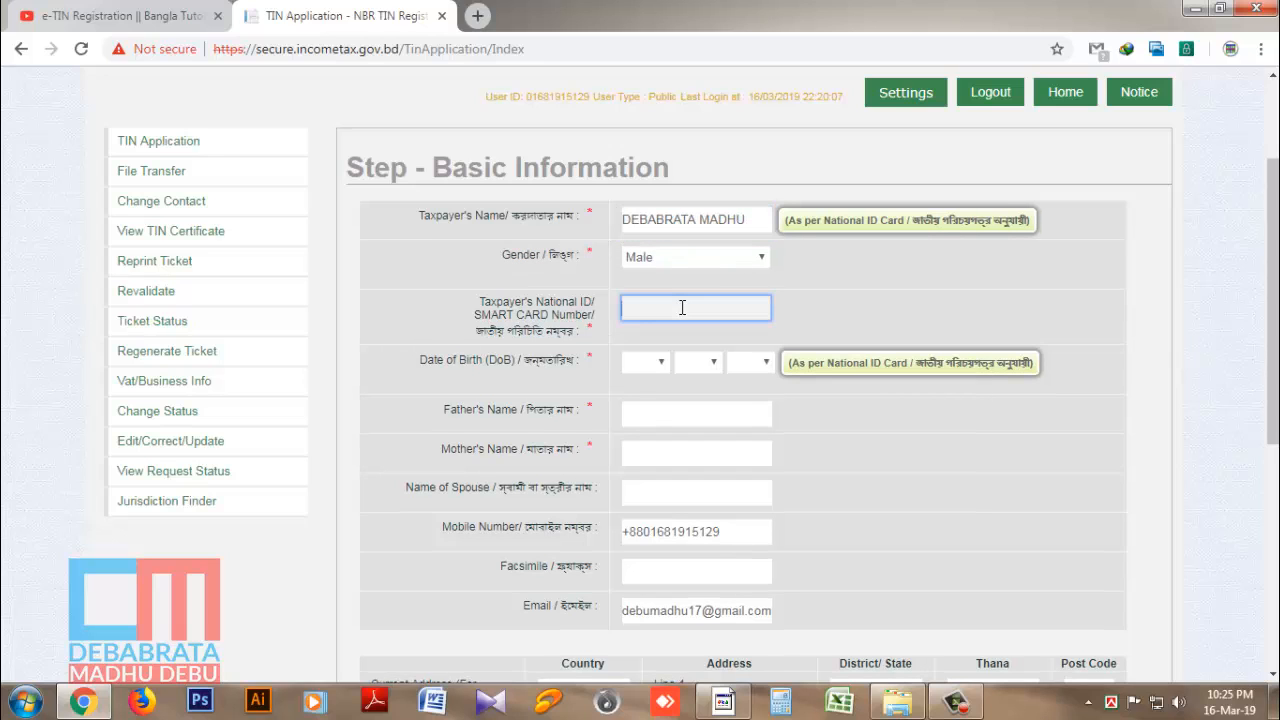
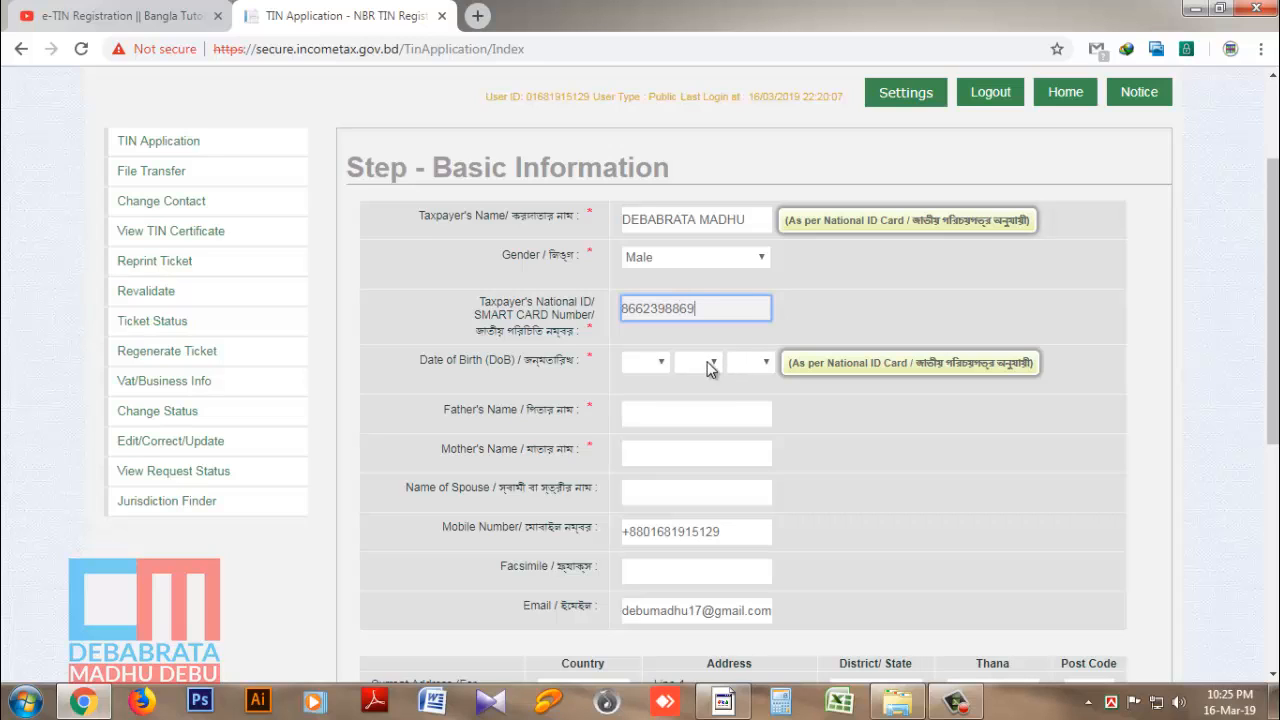
# Step: Set the date of birth to day 01, month 01, year 1993
pyautogui.click(760, 364)
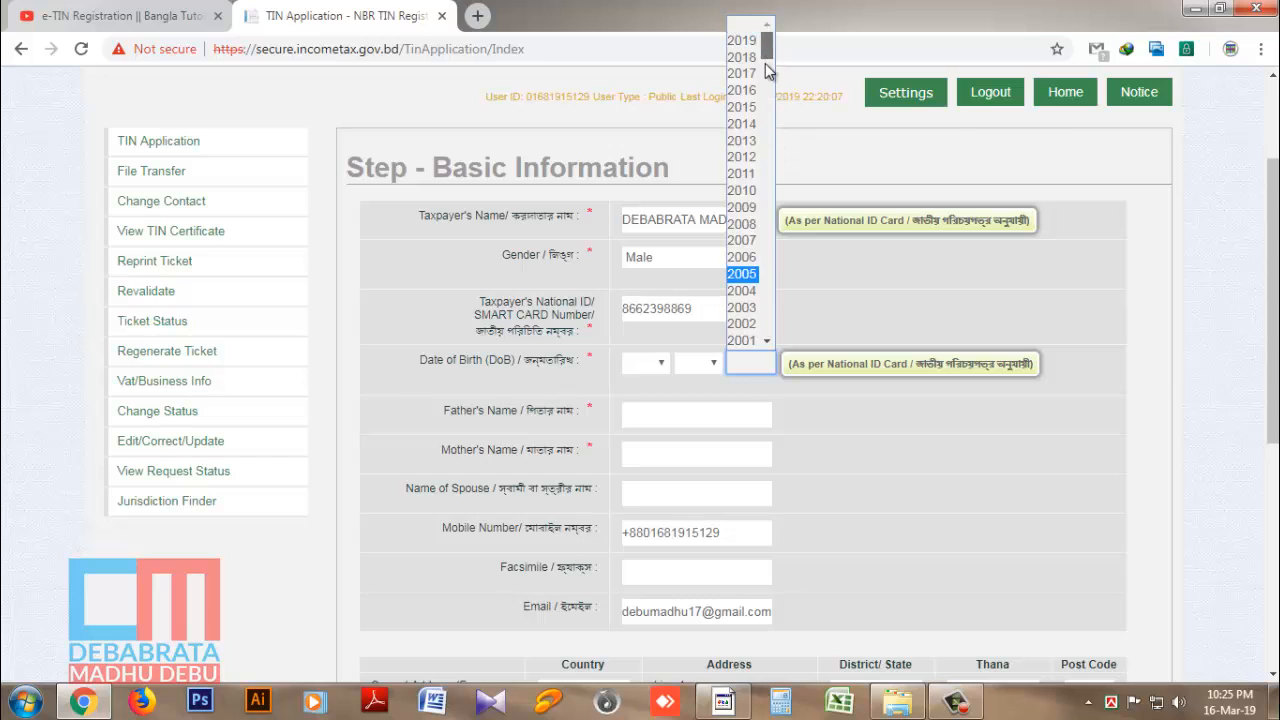
pyautogui.moveTo(765, 63); pyautogui.dragTo(765, 75)
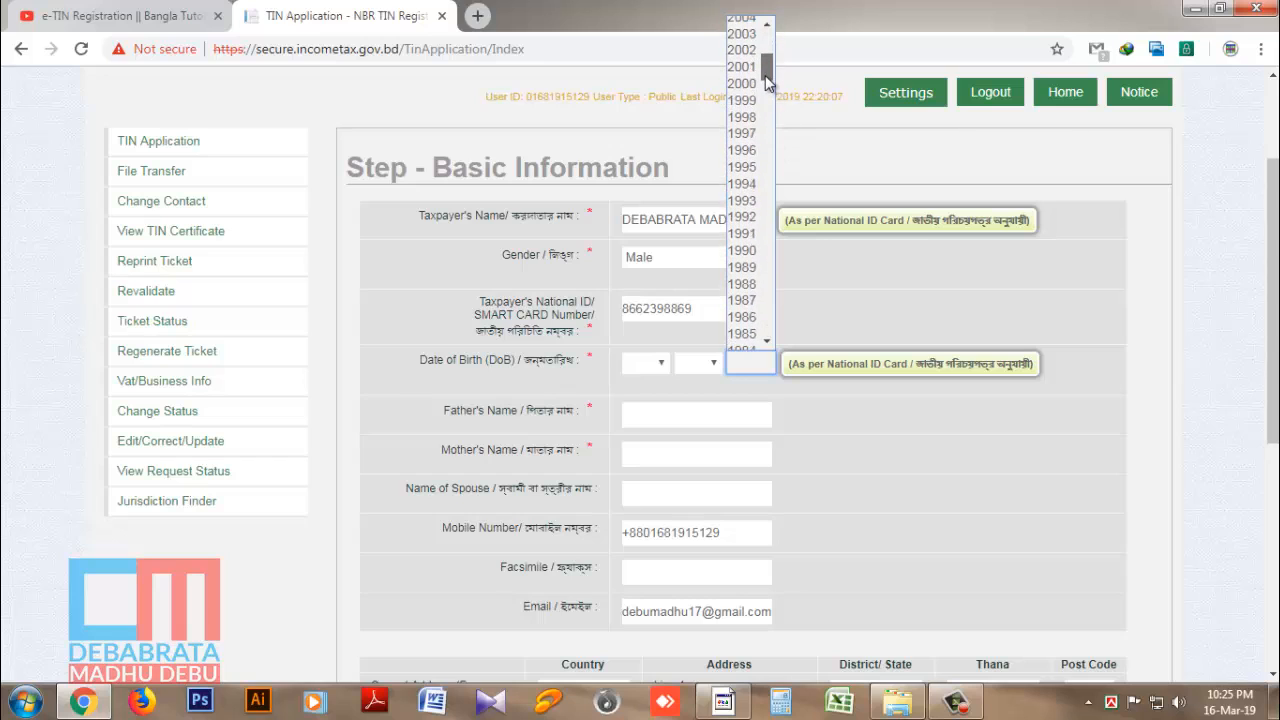
pyautogui.click(758, 200)
pyautogui.click(686, 365)
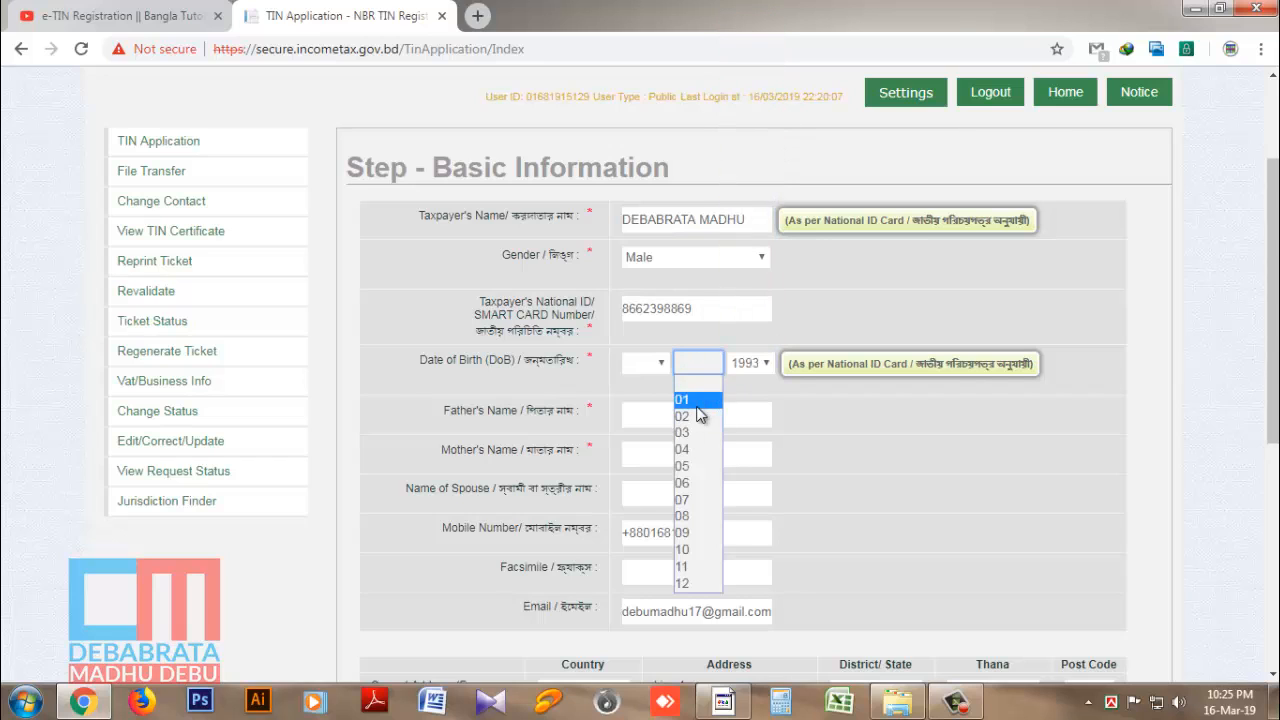
pyautogui.click(697, 404)
pyautogui.click(654, 366)
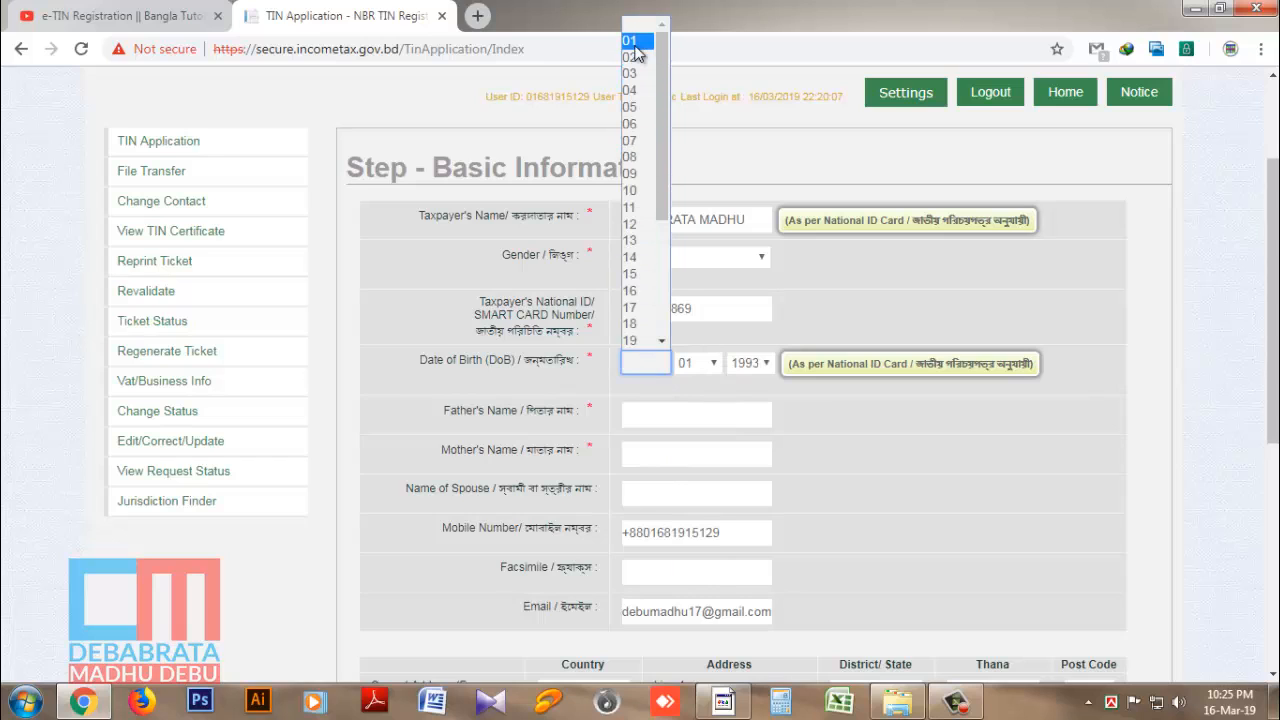
pyautogui.click(633, 43)
# Step: Enter the father's and mother's full names
pyautogui.click(672, 414)
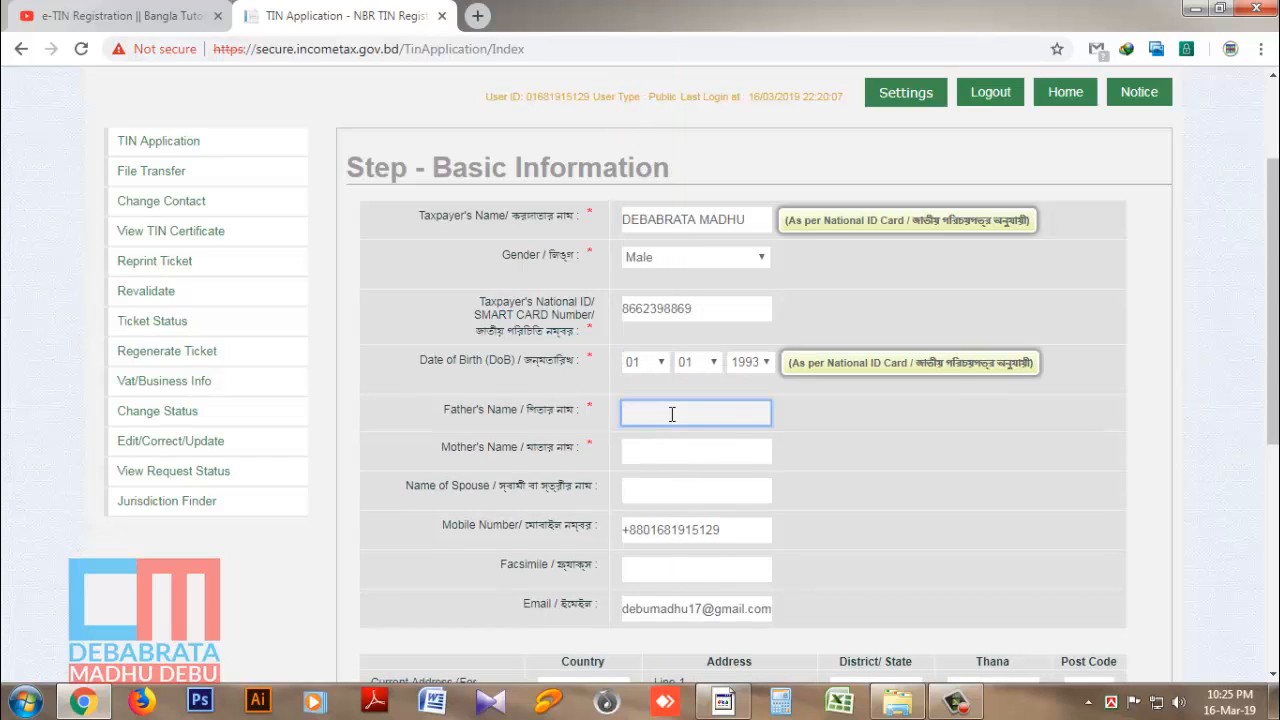
pyautogui.click(693, 453)
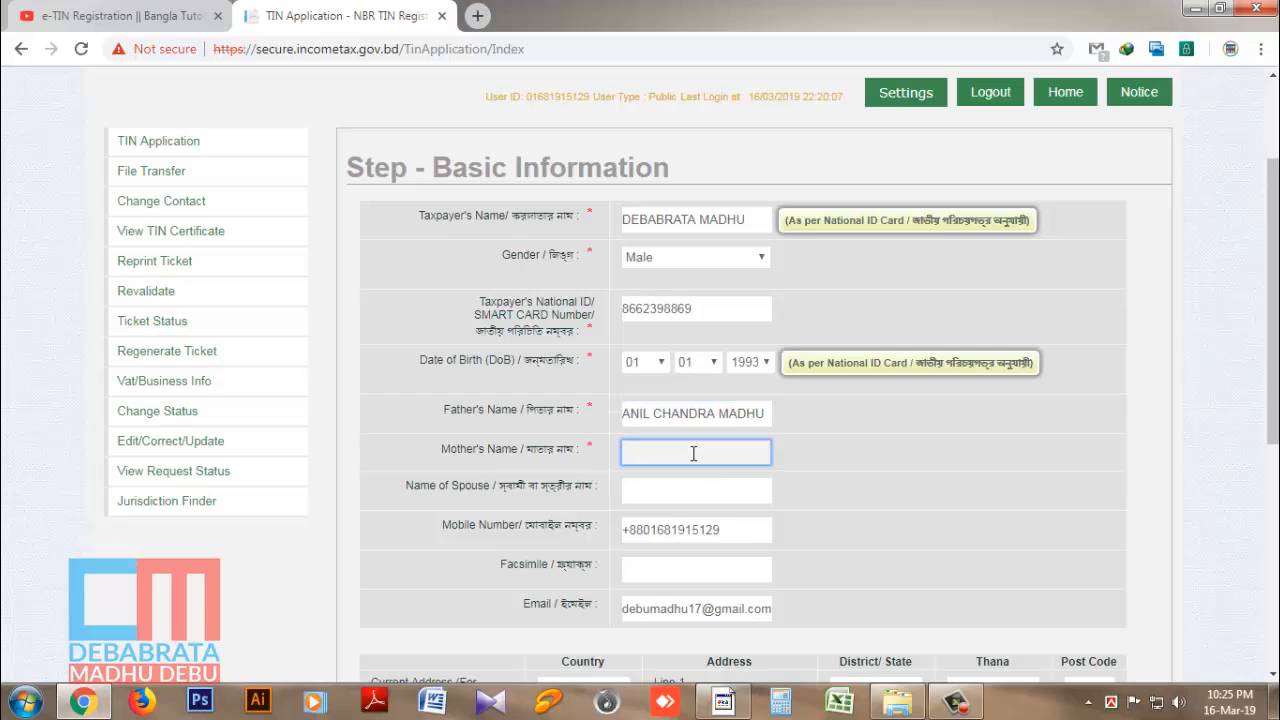
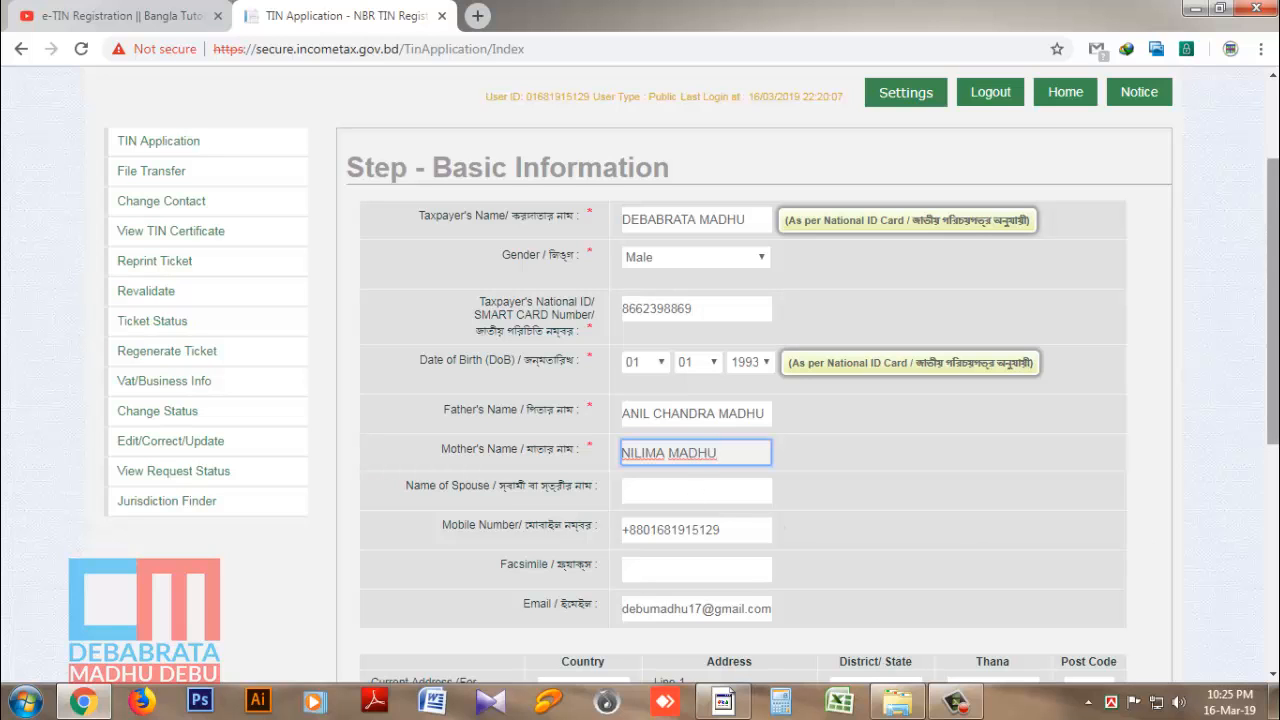
# Step: Enter the street address in Current Address Line-1 and the area in Line-2
pyautogui.scroll(-3, 840, 336)
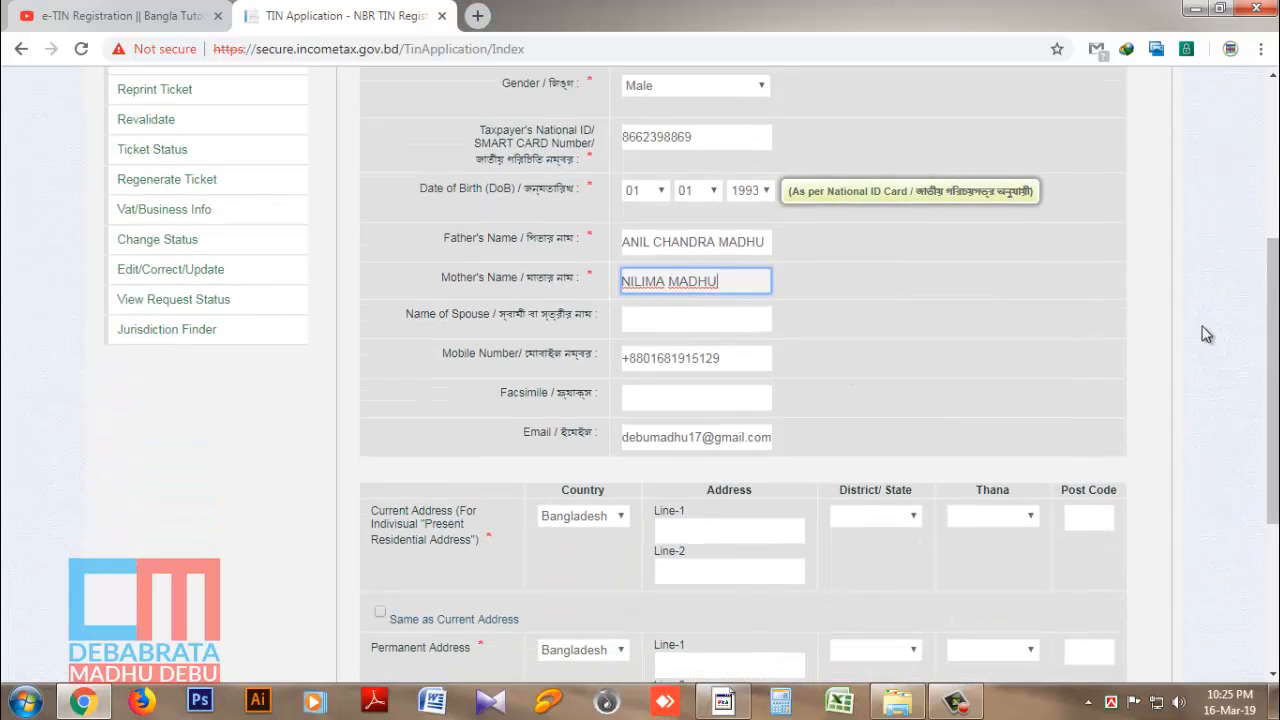
pyautogui.moveTo(1272, 290); pyautogui.dragTo(1272, 329)
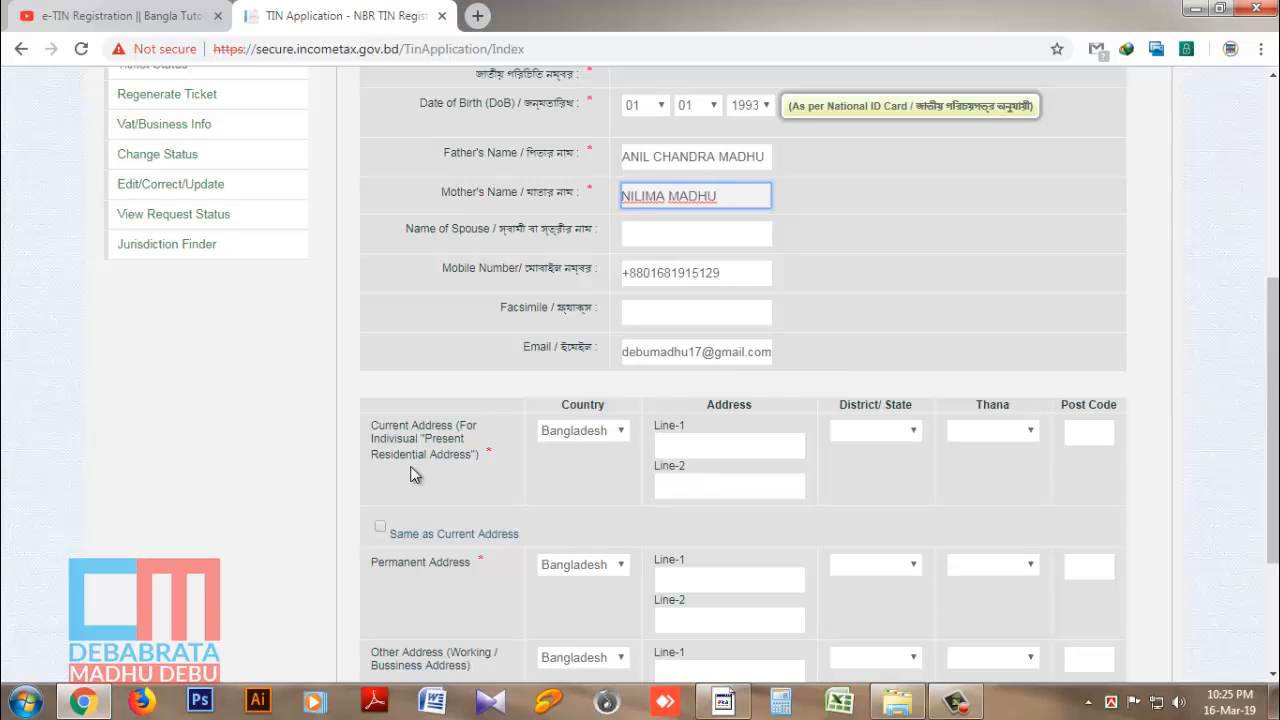
pyautogui.click(684, 446)
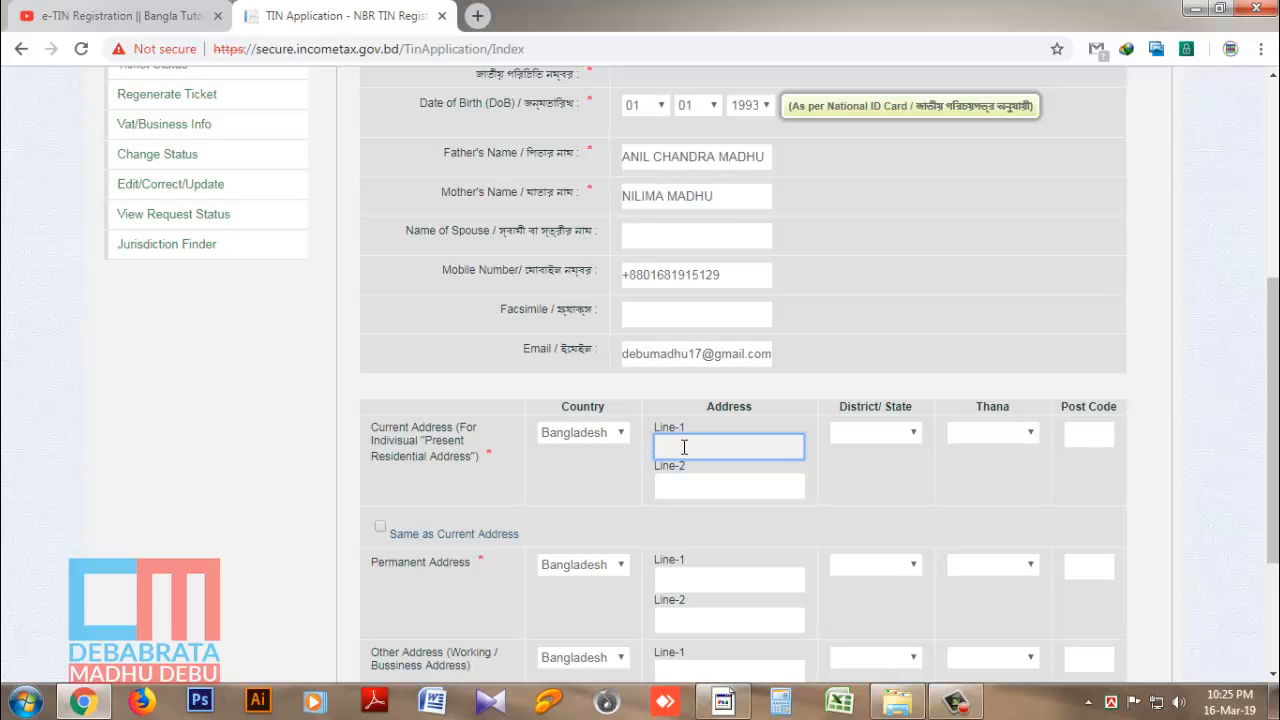
pyautogui.click(711, 489)
pyautogui.write('MOH')
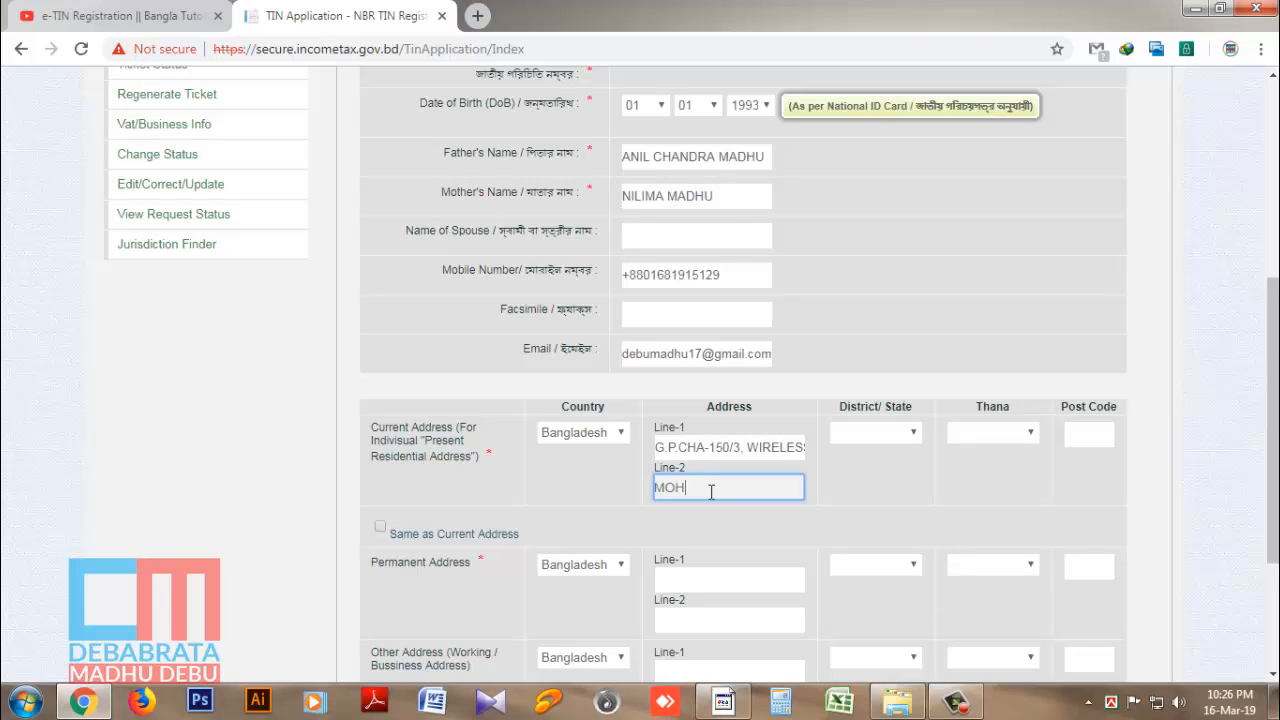
pyautogui.write('AKHALI')
# Step: Choose Dhaka district and Banani thana, and enter the post code
pyautogui.click(876, 438)
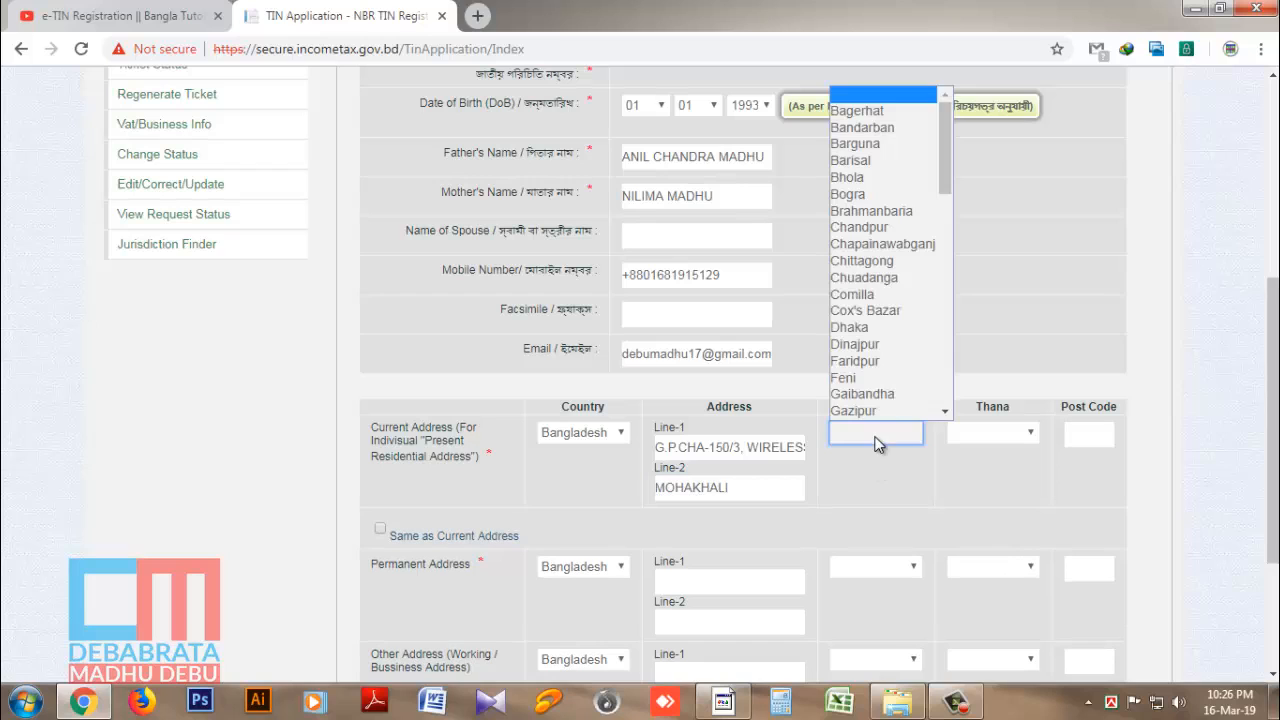
pyautogui.click(860, 331)
pyautogui.click(1030, 434)
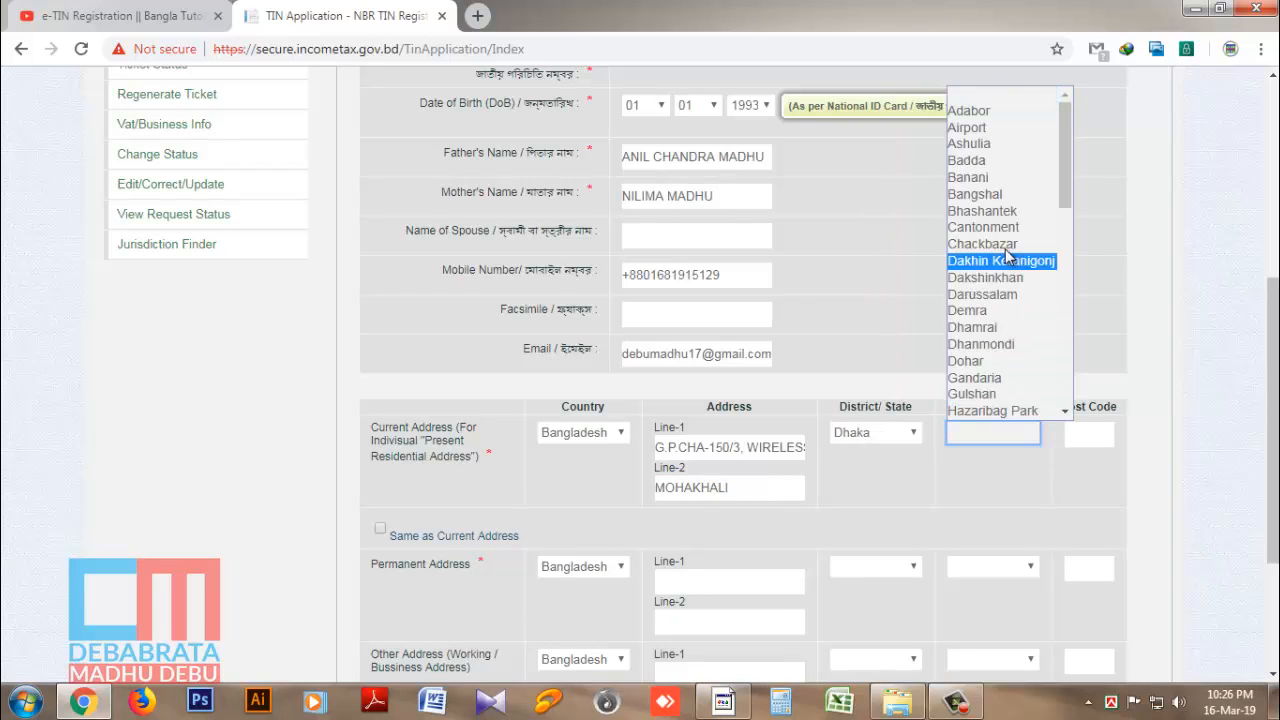
pyautogui.click(995, 176)
pyautogui.click(1093, 433)
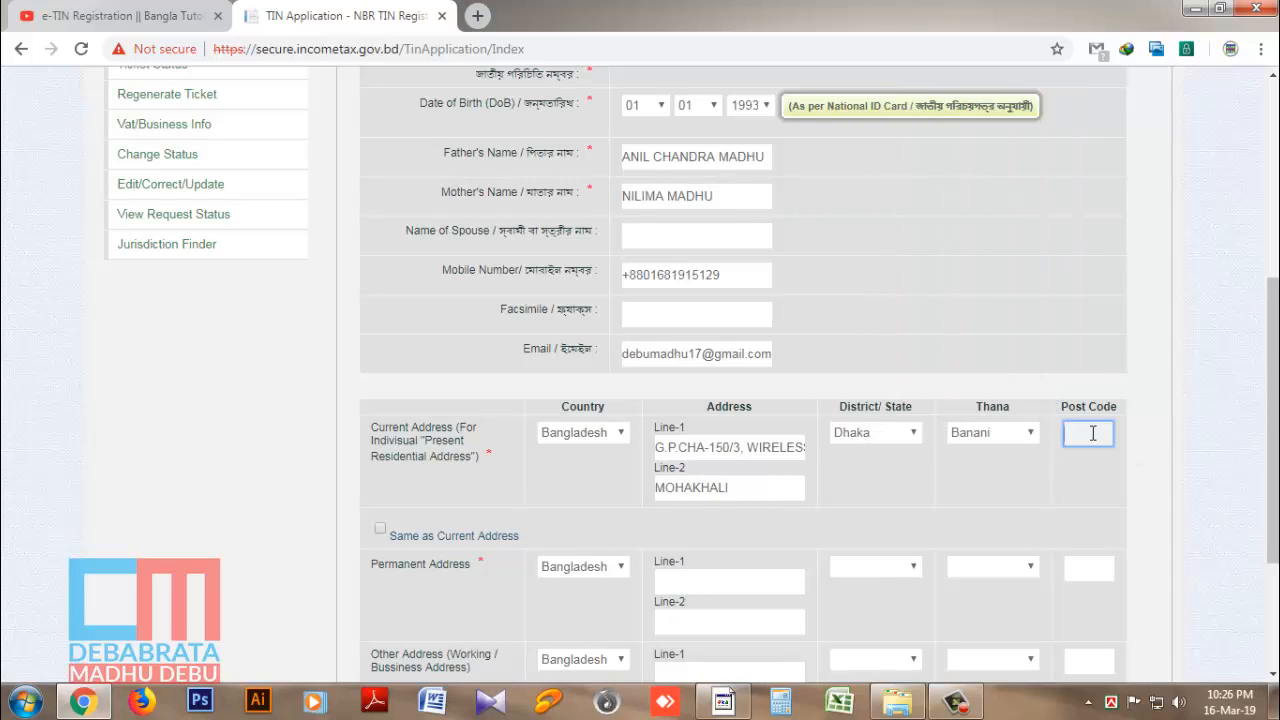
pyautogui.write('1213')
pyautogui.moveTo(1274, 403); pyautogui.dragTo(1275, 437)
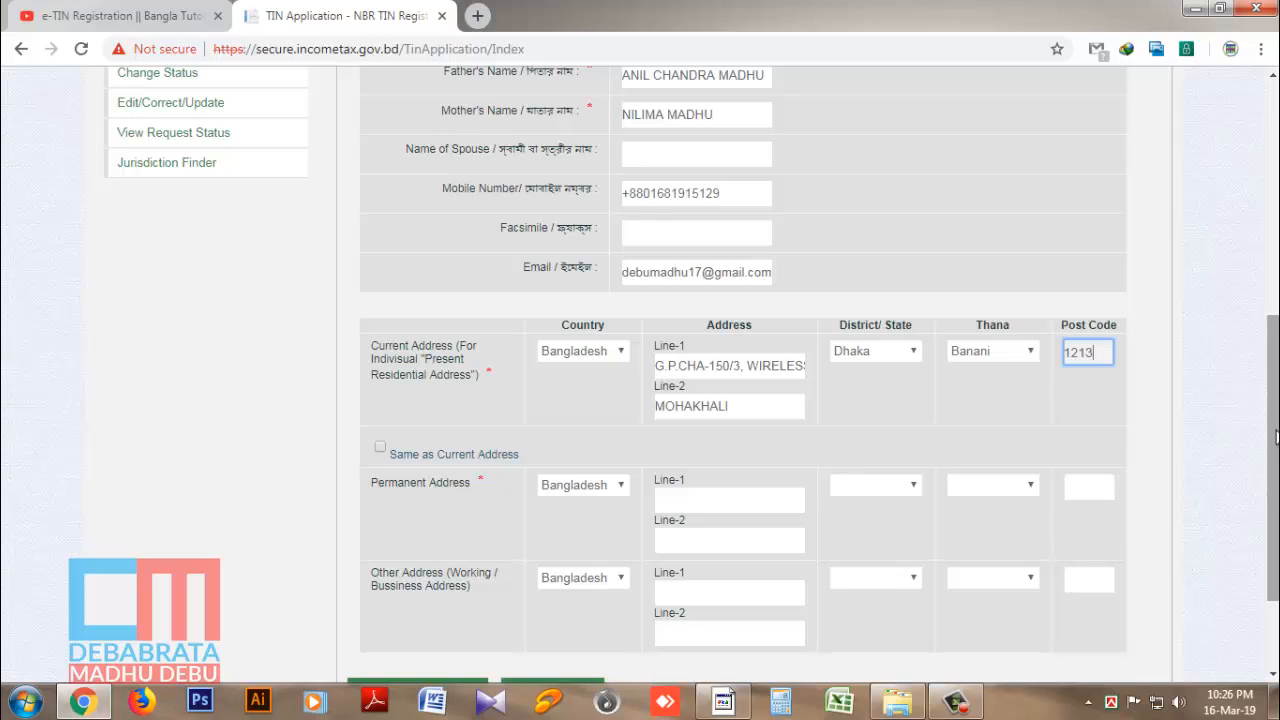
# Step: Enter the village in permanent address Line-1 and the post office in Line-2
pyautogui.click(737, 499)
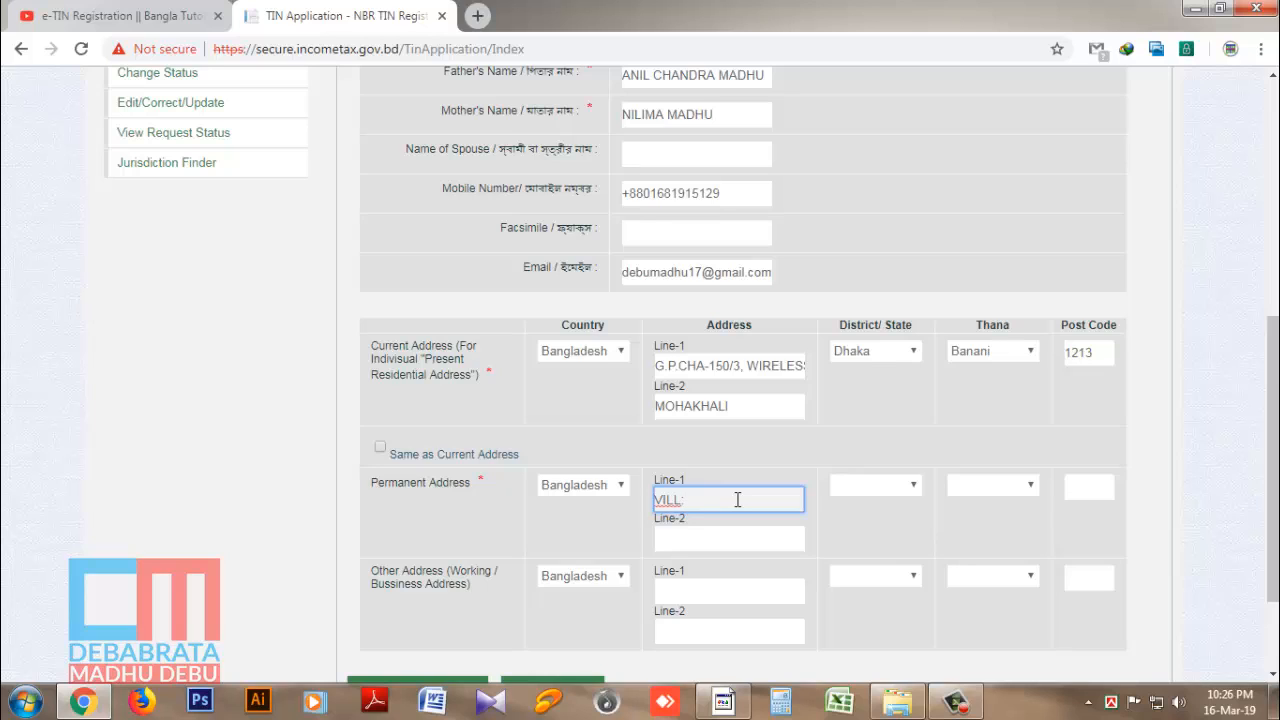
pyautogui.click(738, 536)
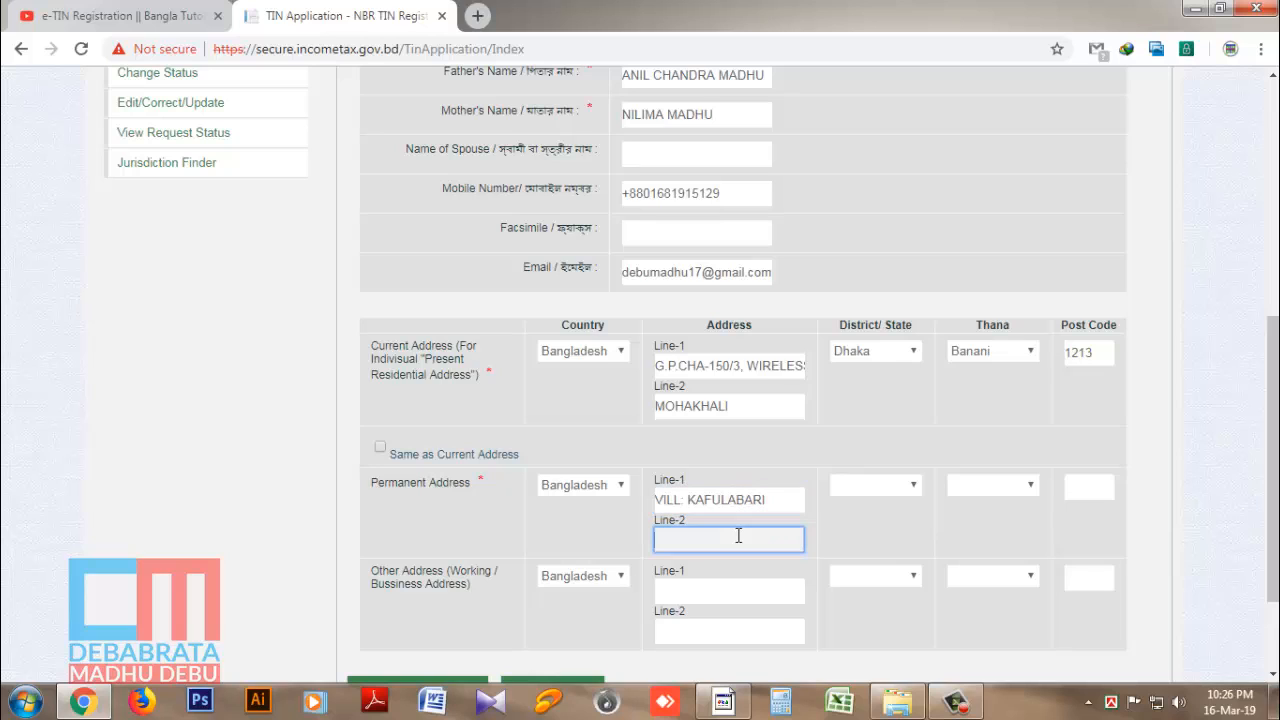
# Step: Set the permanent district to Gopalganj and thana to Kotalipara, and enter the area's post code
pyautogui.click(865, 488)
pyautogui.scroll(-2, 949, 250)
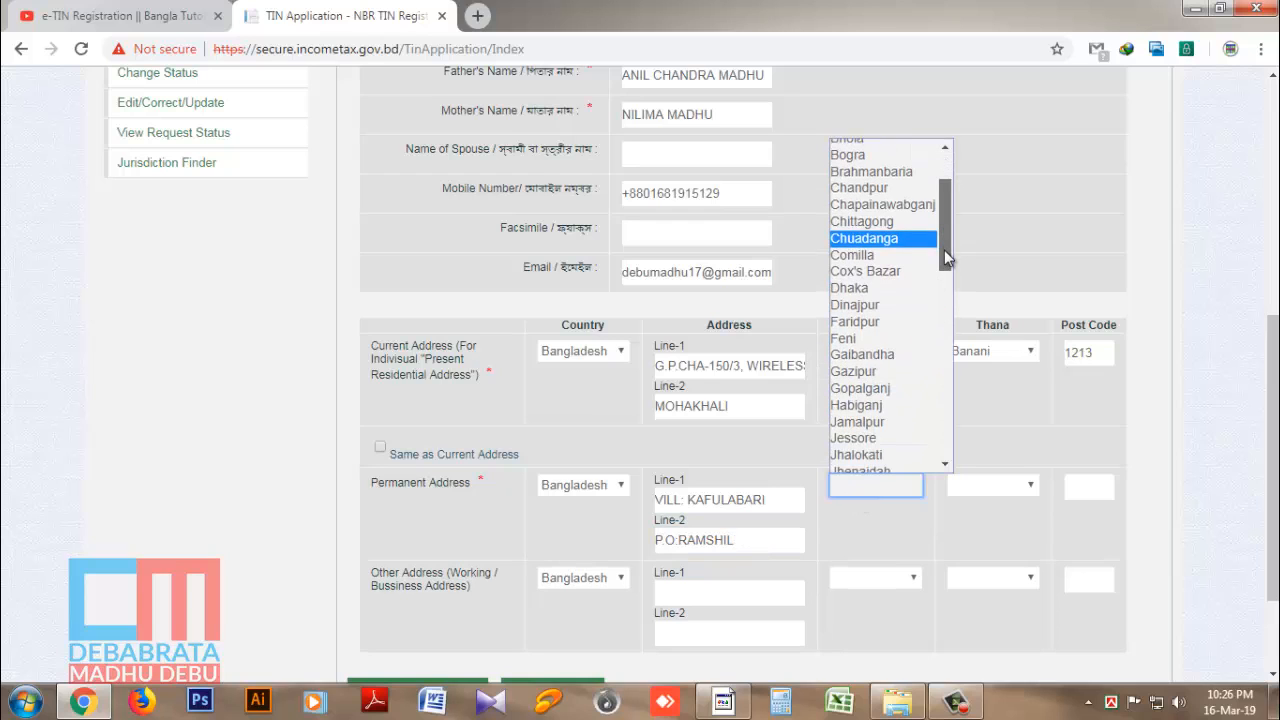
pyautogui.click(884, 389)
pyautogui.click(1017, 489)
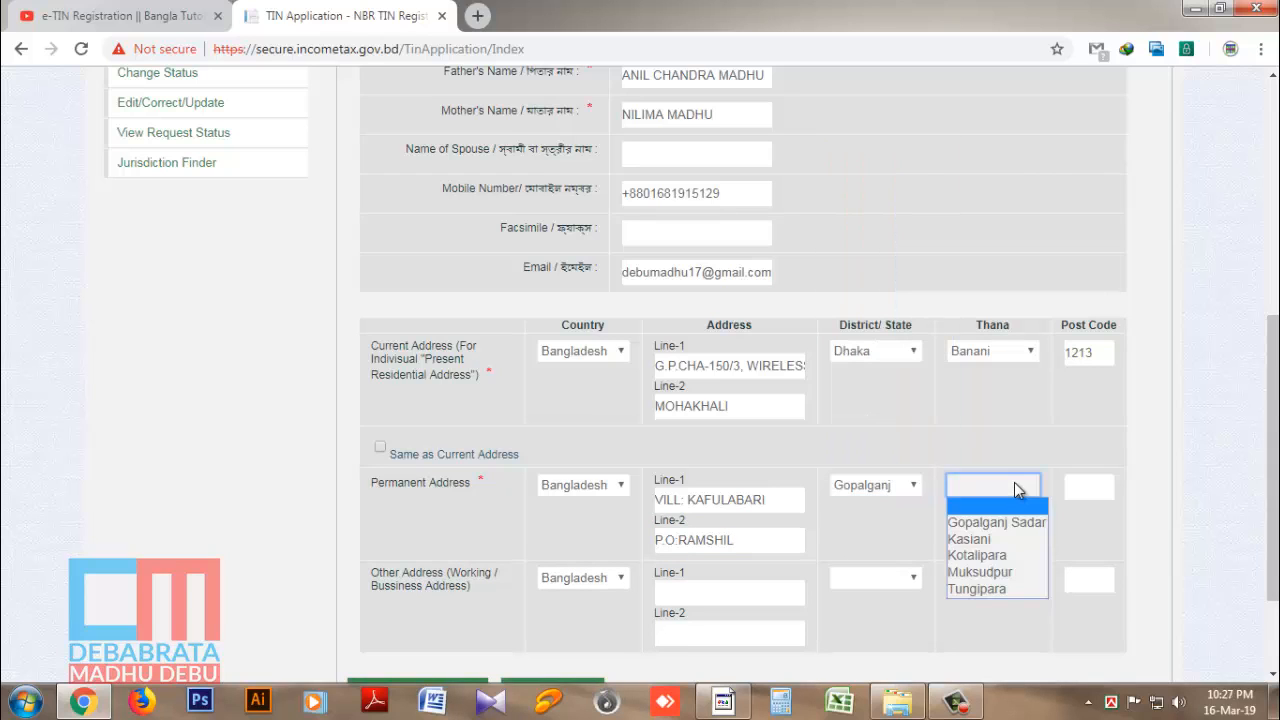
pyautogui.click(1012, 556)
pyautogui.click(1087, 487)
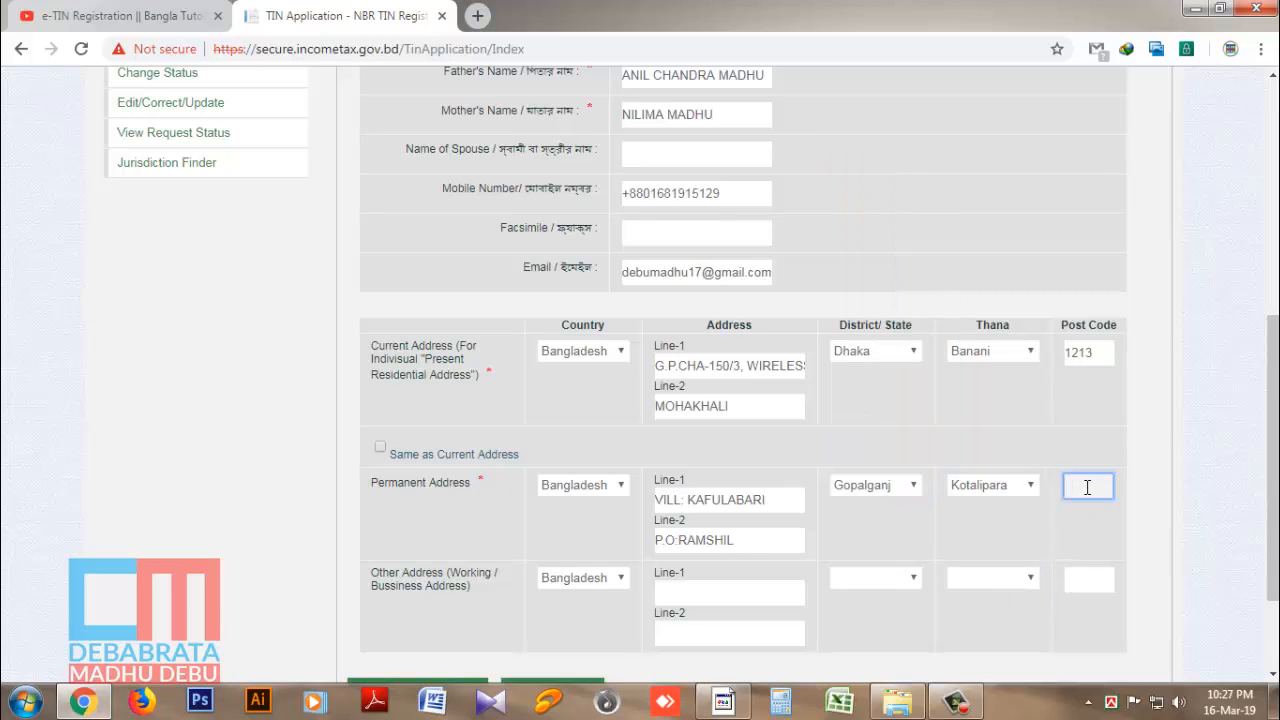
pyautogui.write('8110')
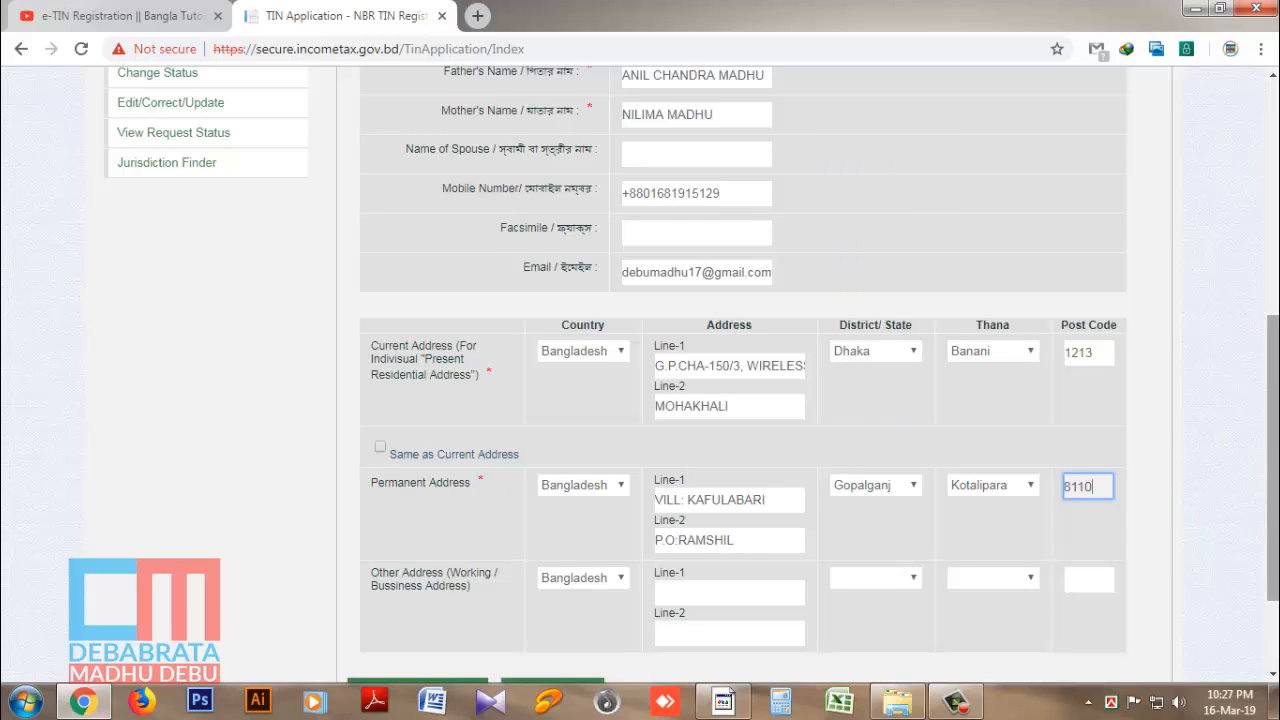
pyautogui.scroll(1, 1273, 450)
pyautogui.moveTo(1273, 450)
pyautogui.mouseDown()
pyautogui.moveTo(1273, 435)
pyautogui.moveTo(1273, 454)
pyautogui.mouseUp()
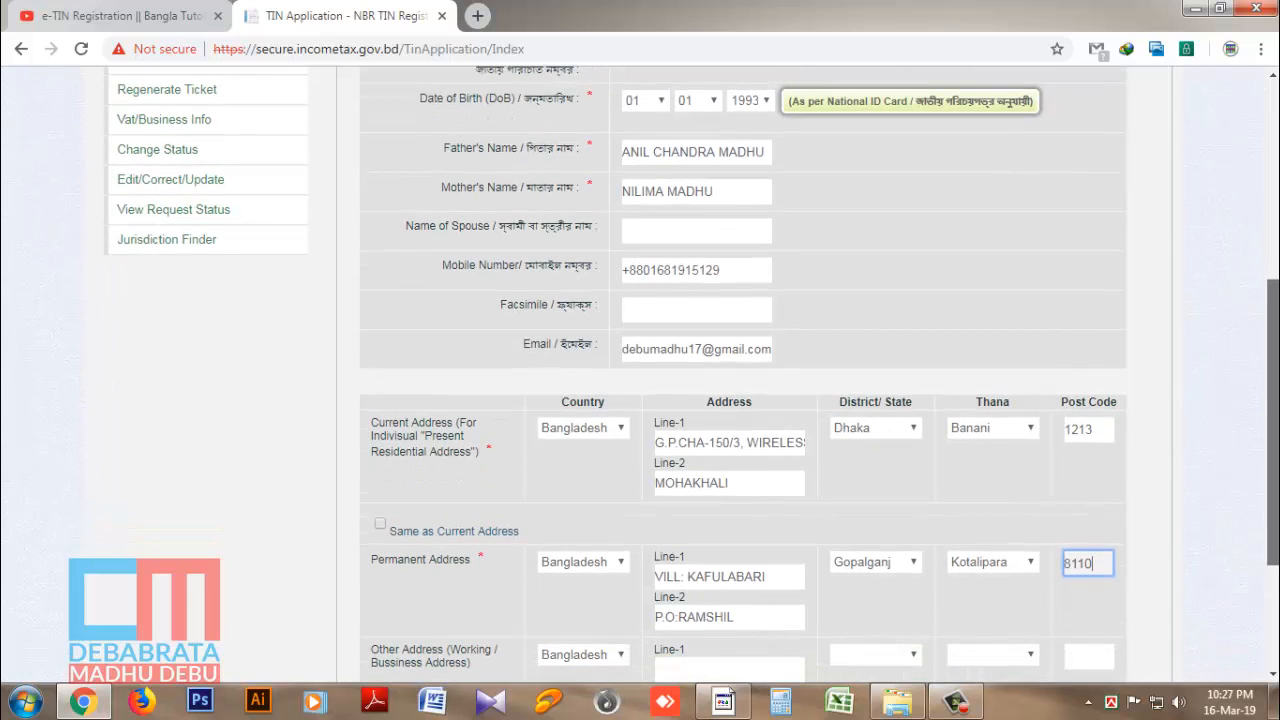
pyautogui.moveTo(1273, 454); pyautogui.dragTo(1273, 485)
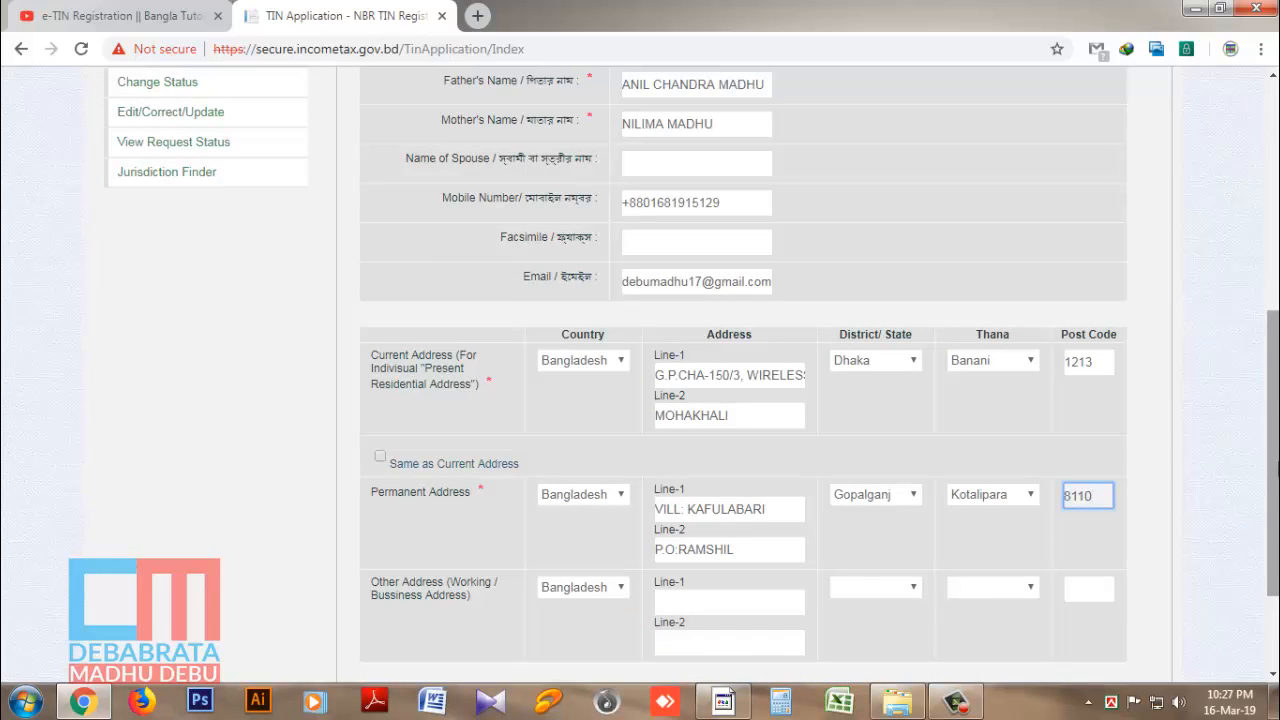
pyautogui.moveTo(1276, 462); pyautogui.dragTo(1276, 494)
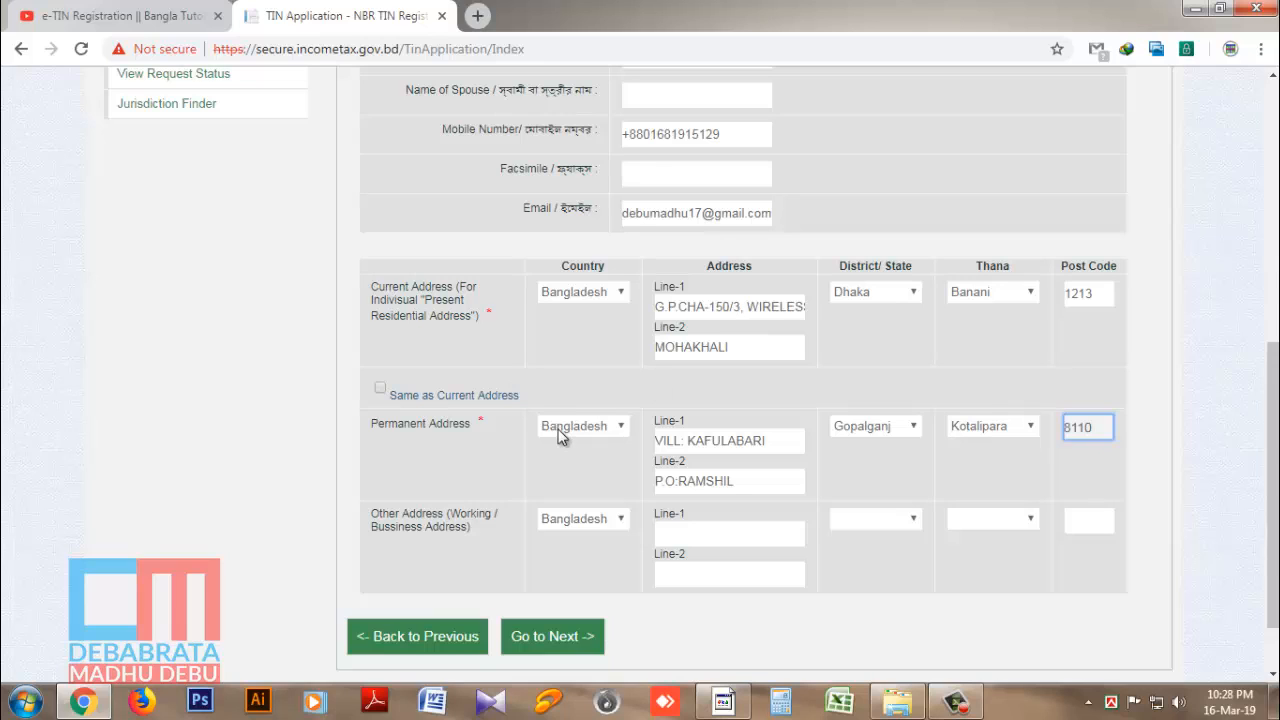
# Step: Copy the current address to the permanent address, then retype both lines with the village and post office
pyautogui.click(380, 389)
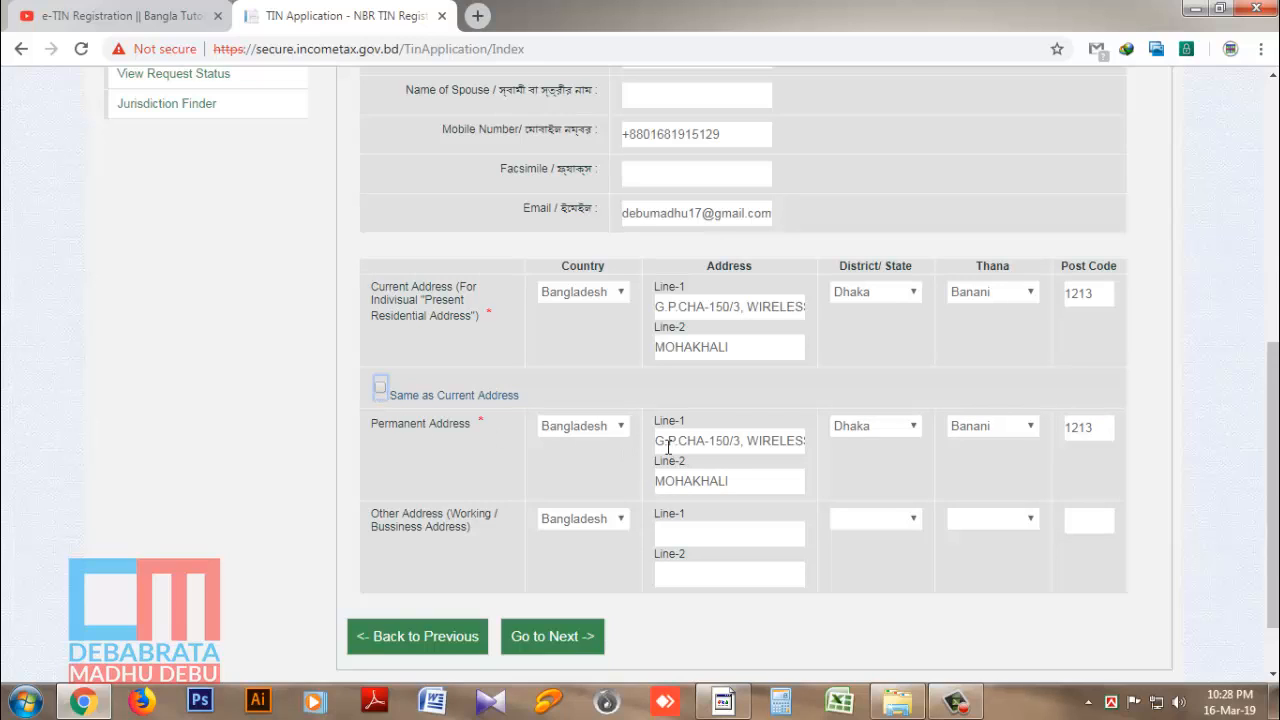
pyautogui.moveTo(660, 441); pyautogui.dragTo(816, 457)
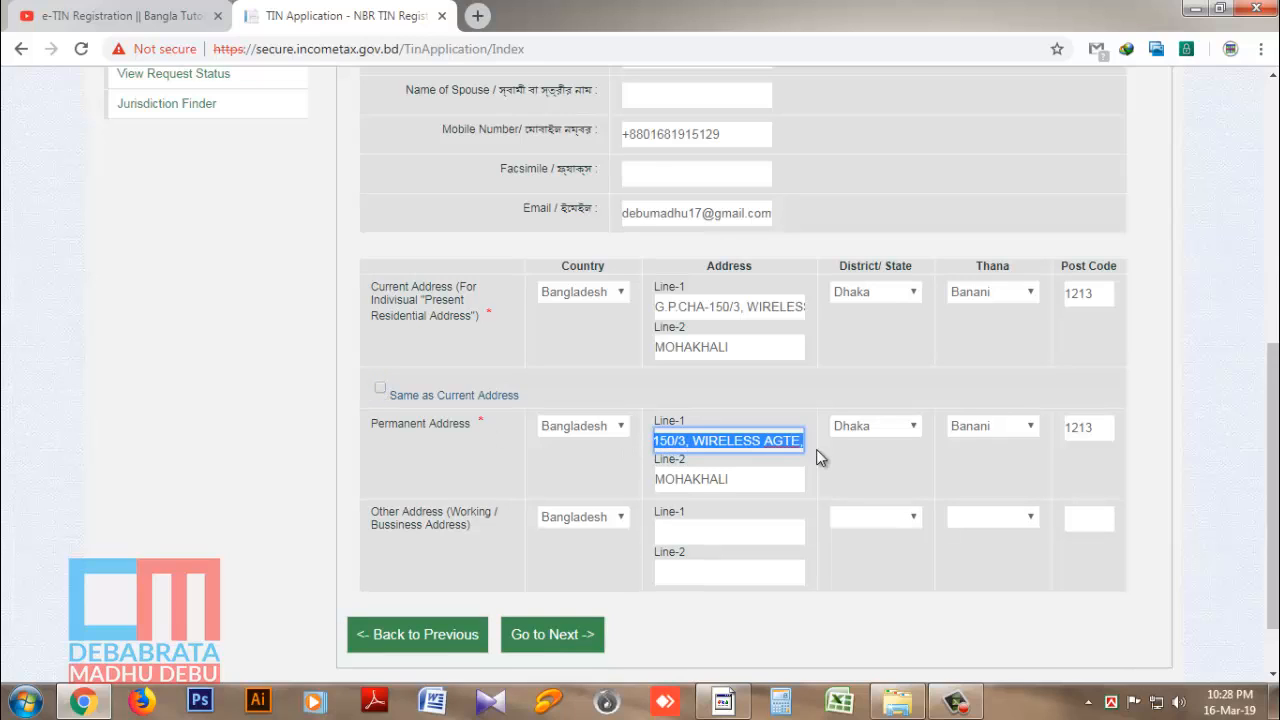
pyautogui.press('BackSpace')
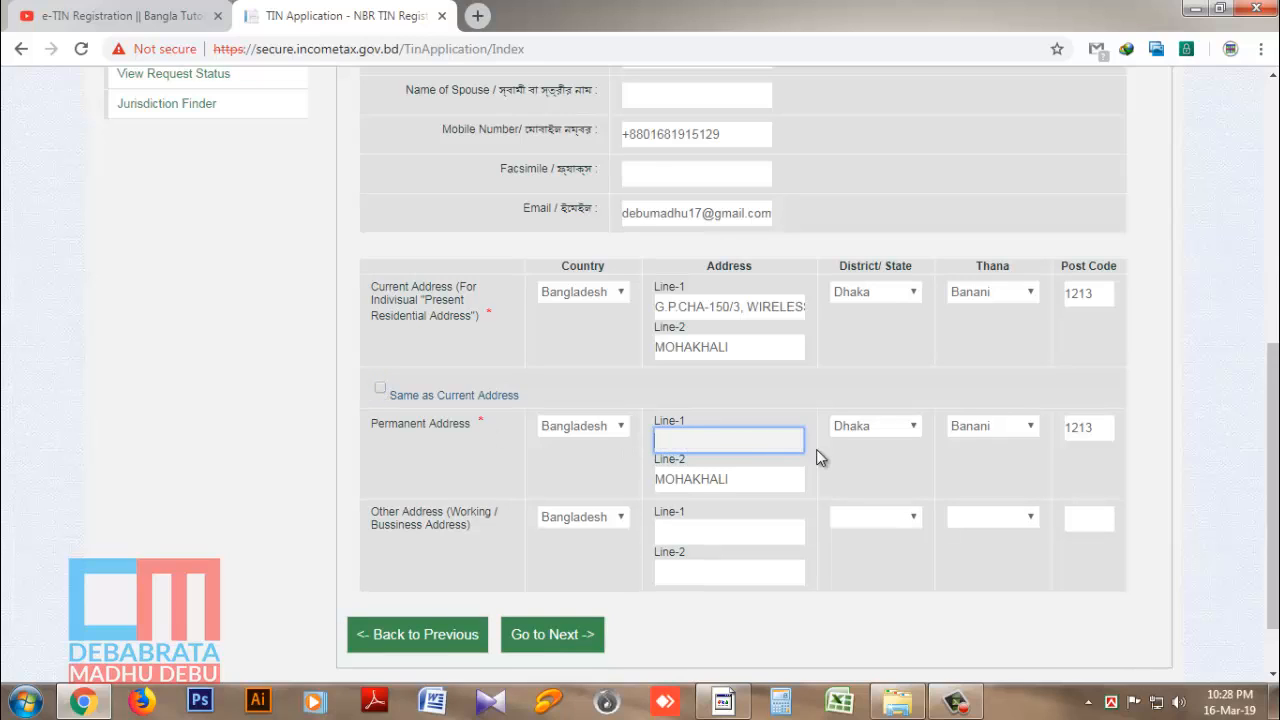
pyautogui.click(773, 478)
pyautogui.press('BackSpace')
pyautogui.press('BackSpace')
pyautogui.press('BackSpace')
pyautogui.press('BackSpace')
pyautogui.press('BackSpace')
pyautogui.press('BackSpace')
pyautogui.press('BackSpace')
pyautogui.press('BackSpace')
pyautogui.press('BackSpace')
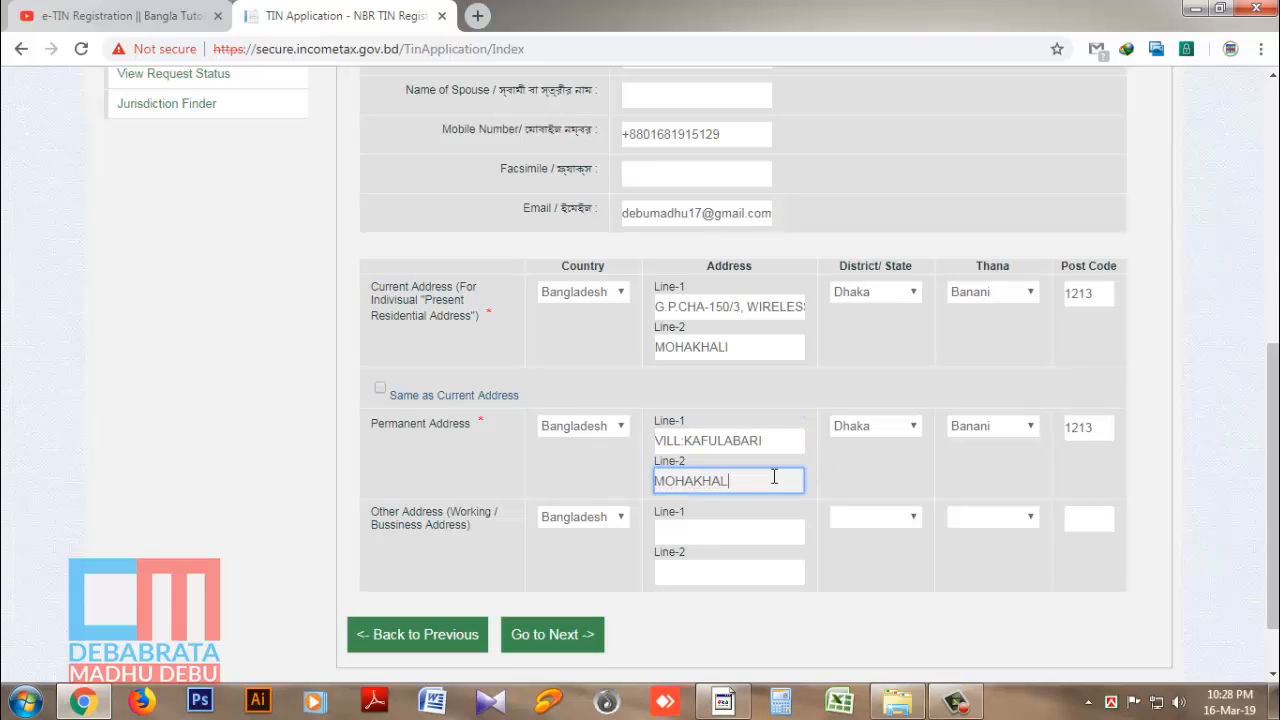
# Step: Change the permanent district from Dhaka to Gopalganj, thana to Kotalipara, and replace the post code
pyautogui.click(897, 428)
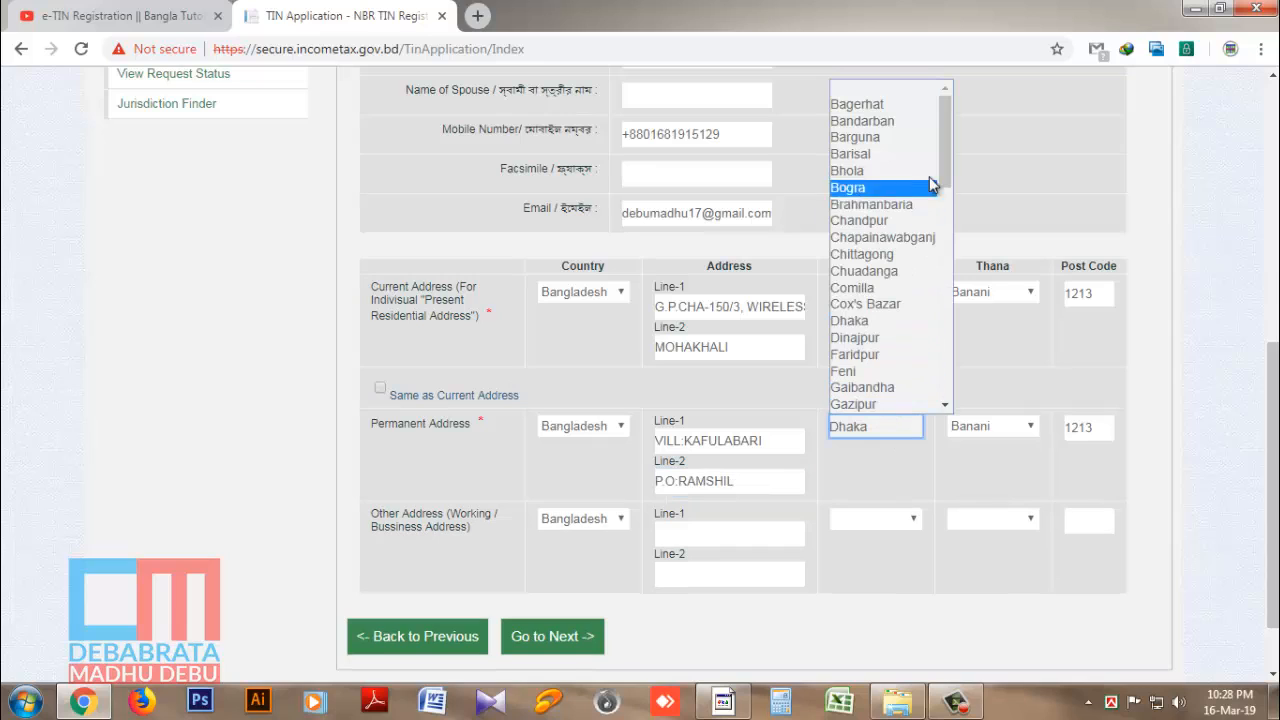
pyautogui.moveTo(943, 165); pyautogui.dragTo(943, 175)
pyautogui.click(897, 381)
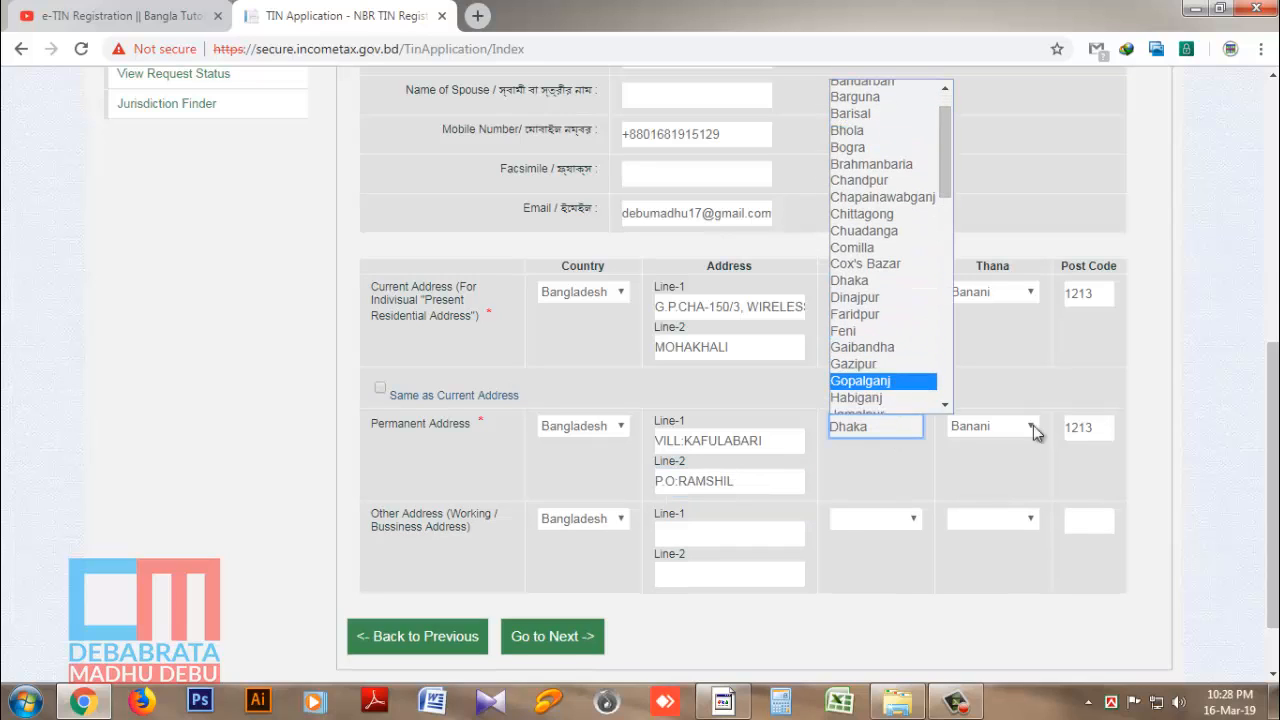
pyautogui.click(1012, 429)
pyautogui.click(985, 497)
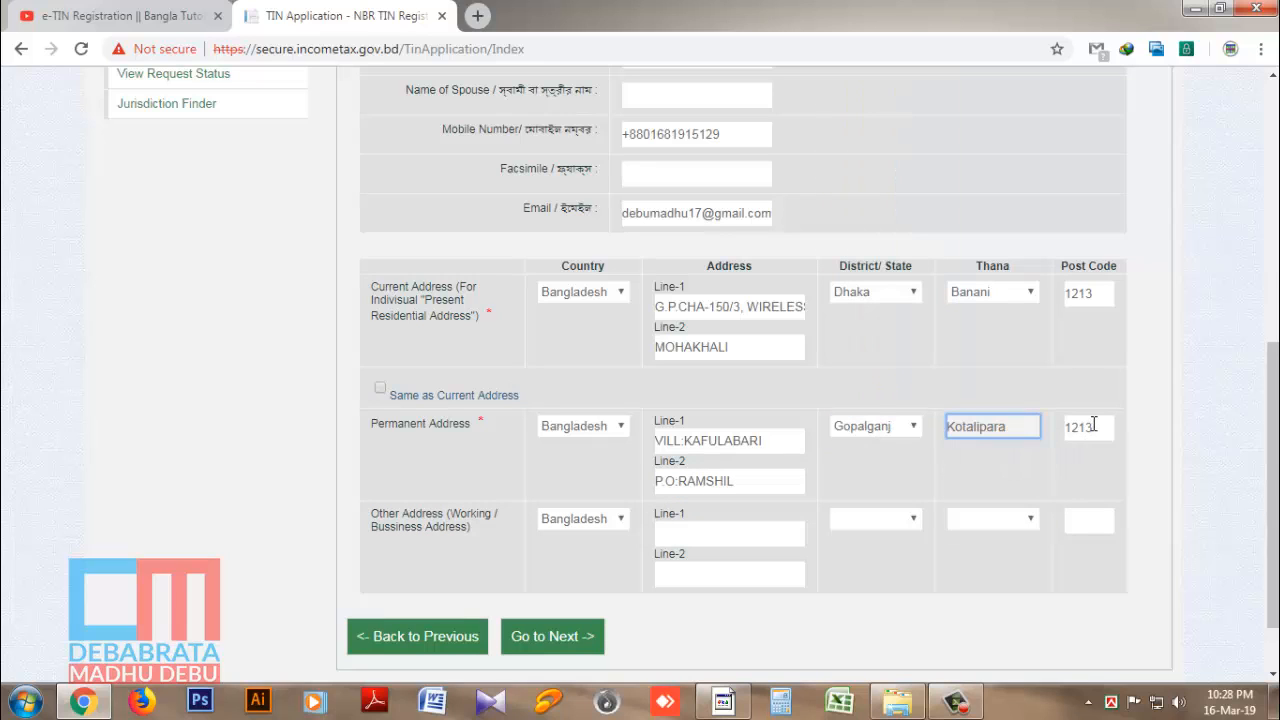
pyautogui.moveTo(1093, 424); pyautogui.dragTo(1065, 427)
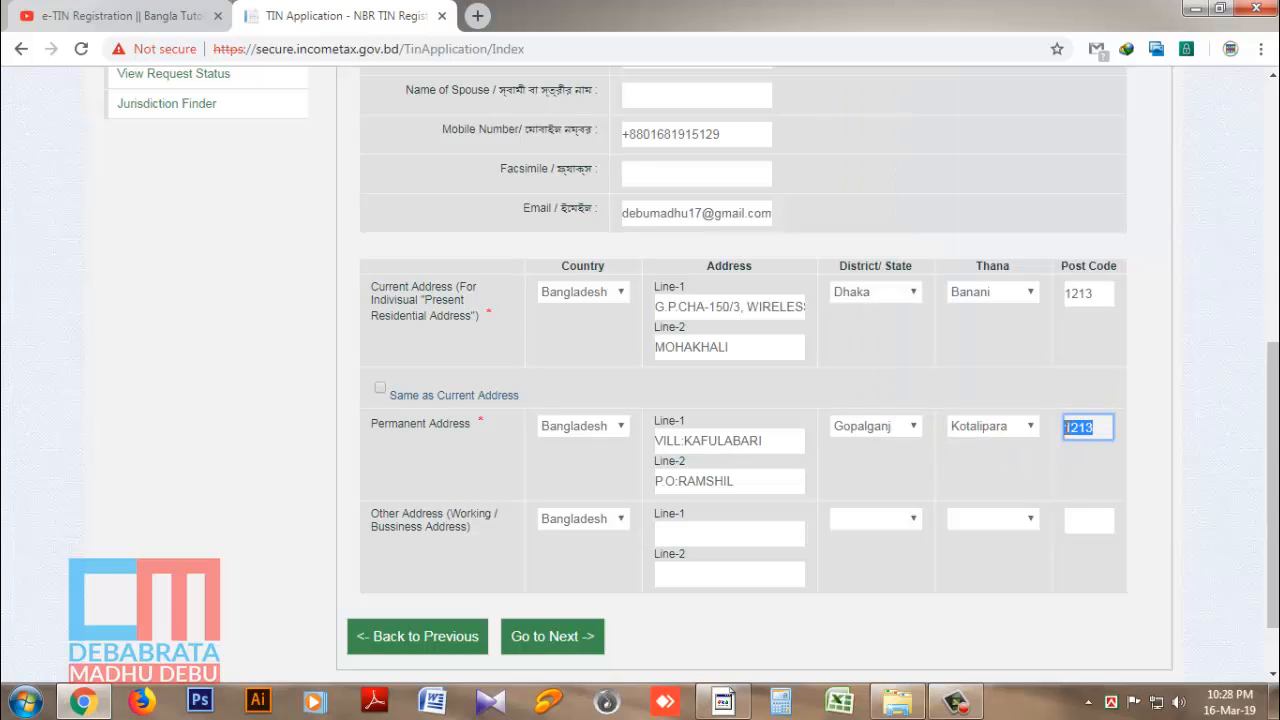
pyautogui.write('8110')
# Step: Continue to the application's Final Preview page
pyautogui.scroll(-1, 950, 440)
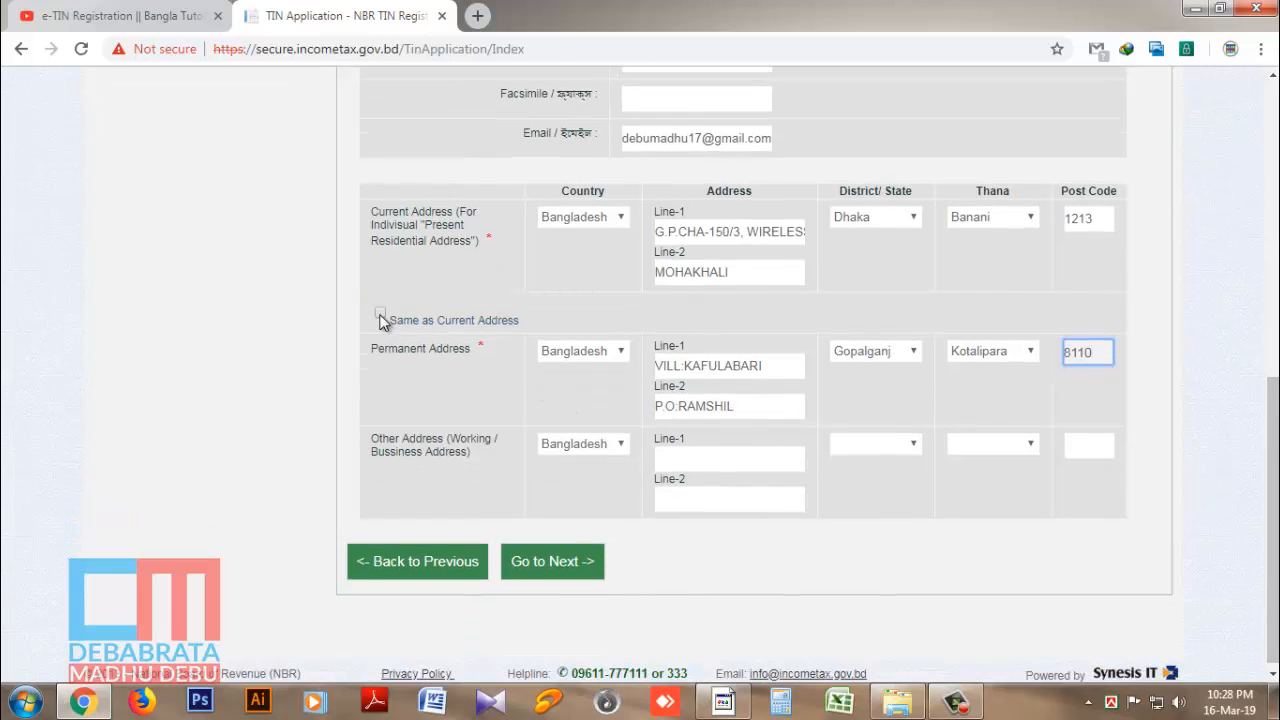
pyautogui.moveTo(1275, 455)
pyautogui.mouseDown()
pyautogui.moveTo(1275, 254)
pyautogui.moveTo(1275, 458)
pyautogui.mouseUp()
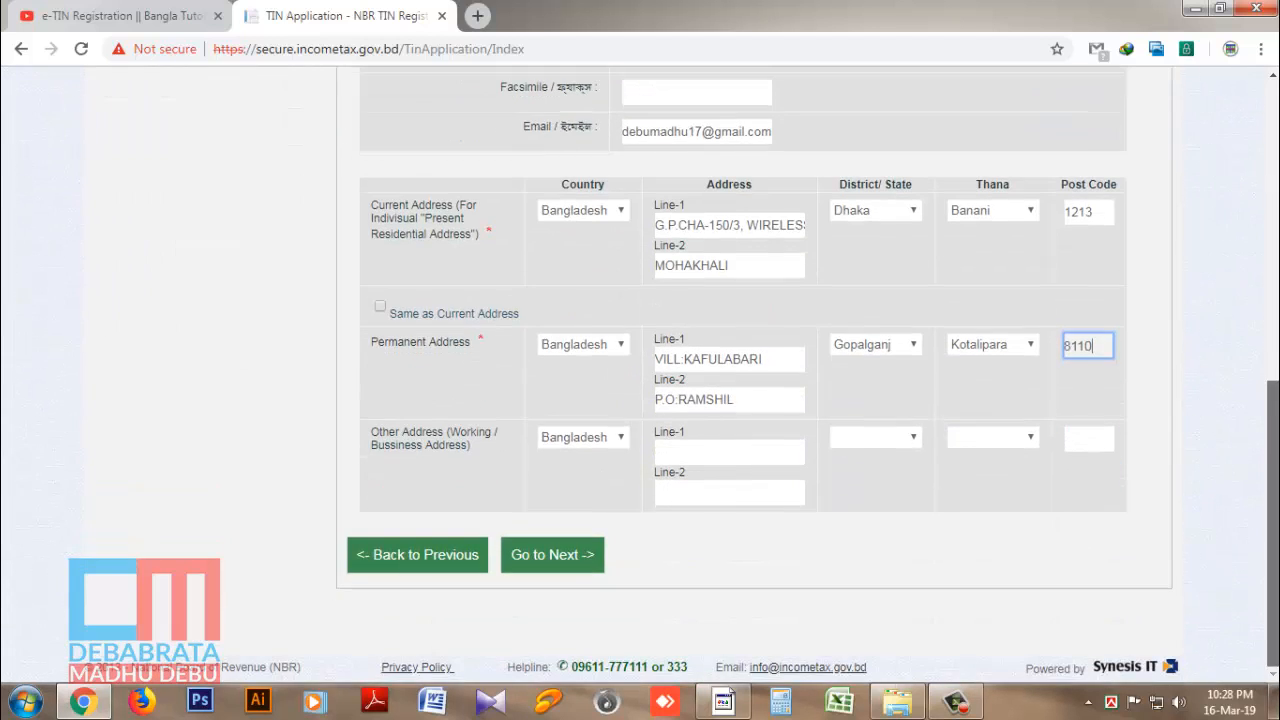
pyautogui.click(580, 569)
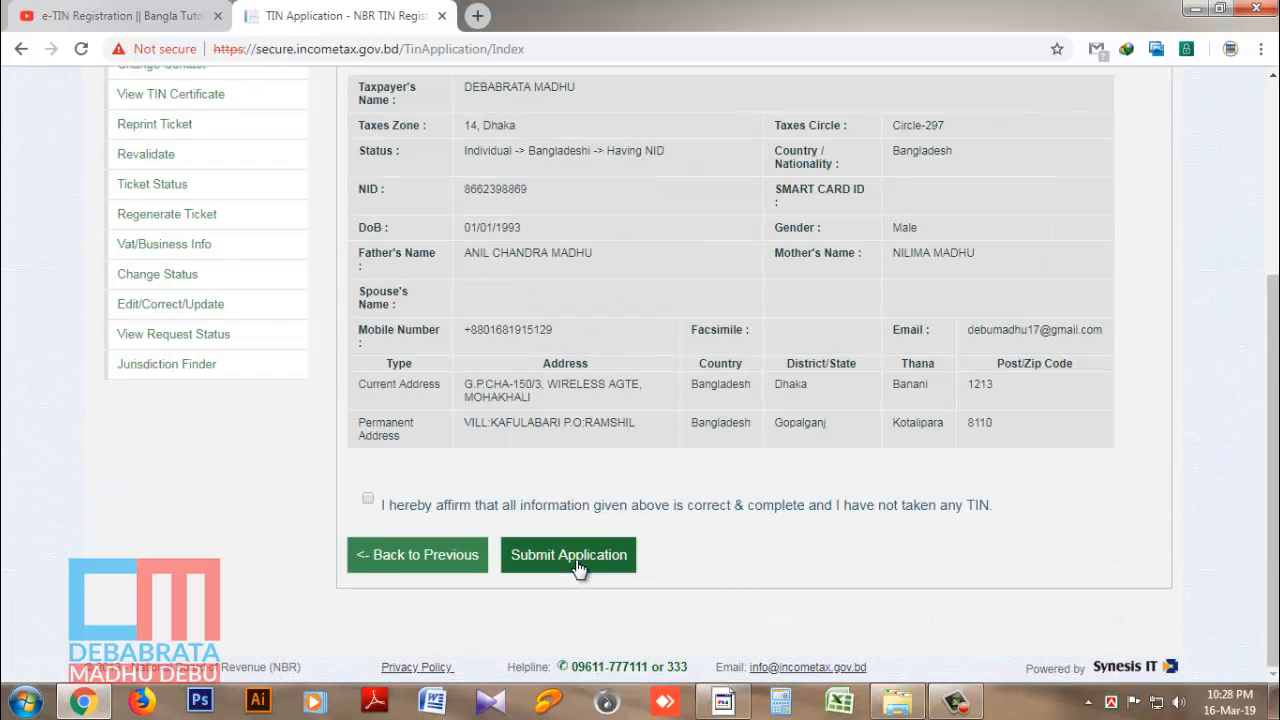
pyautogui.moveTo(1275, 500); pyautogui.dragTo(1275, 465)
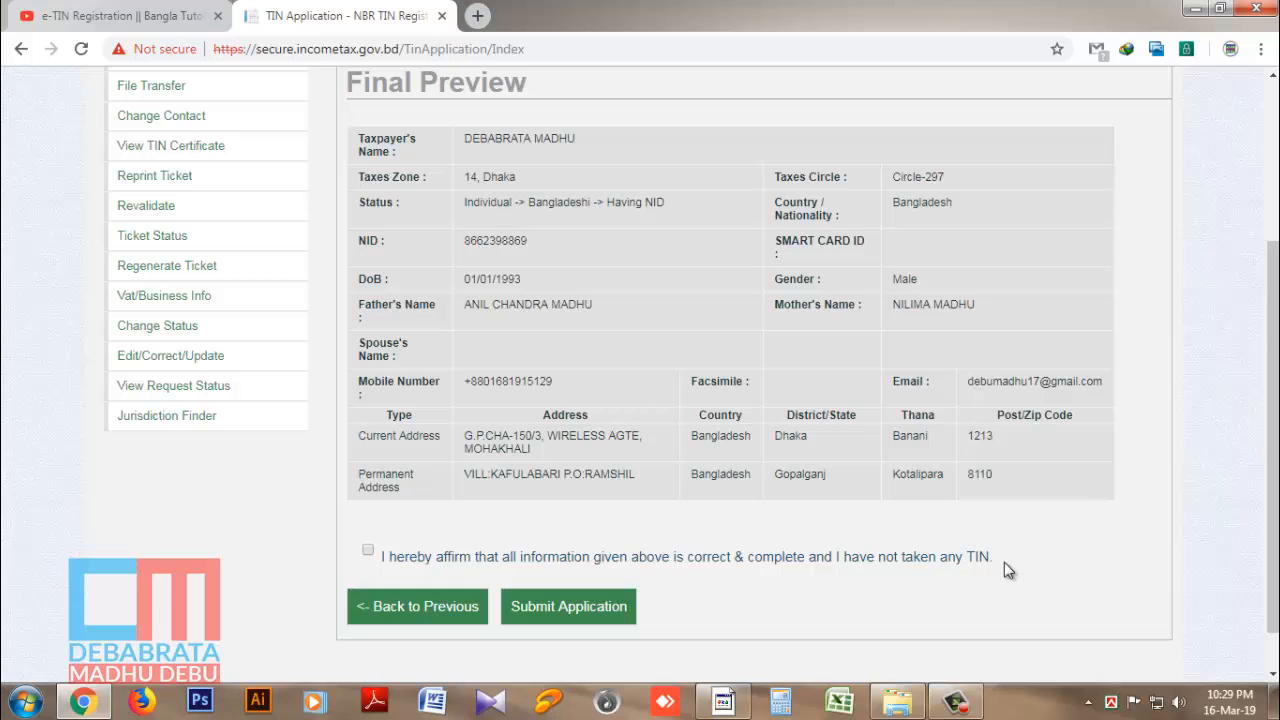
pyautogui.moveTo(1273, 560); pyautogui.dragTo(1273, 608)
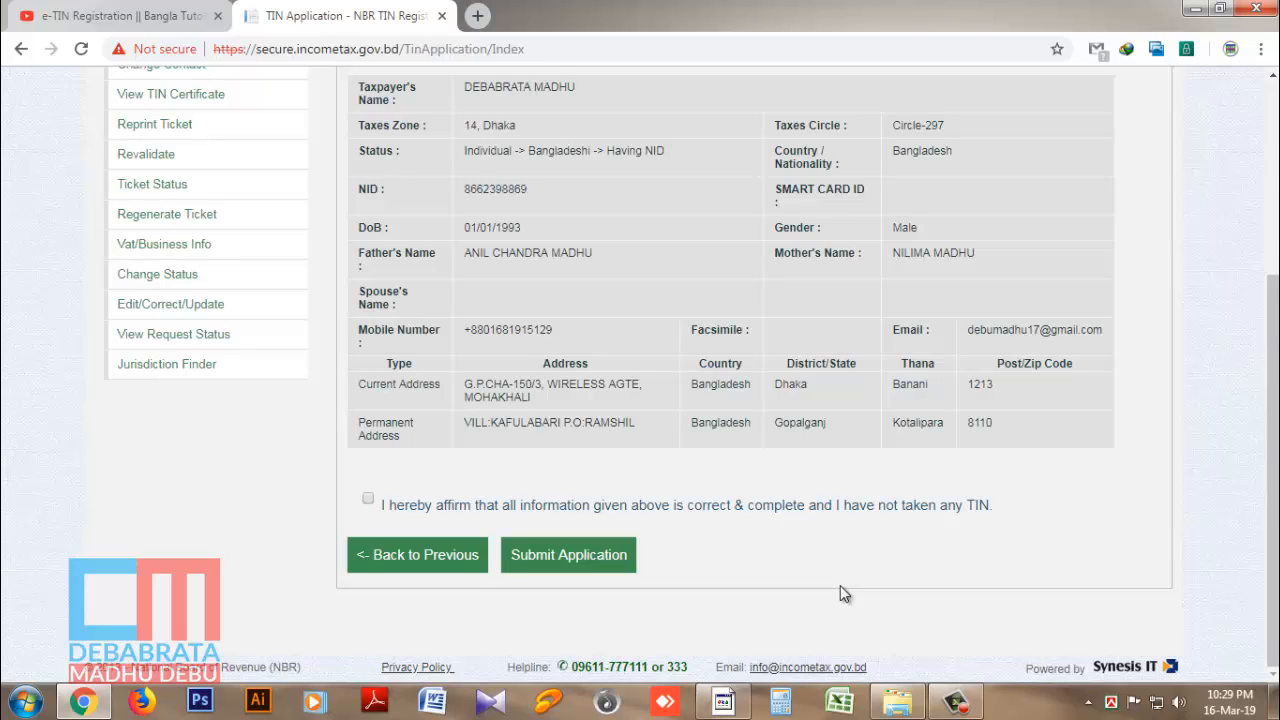
pyautogui.click(957, 702)
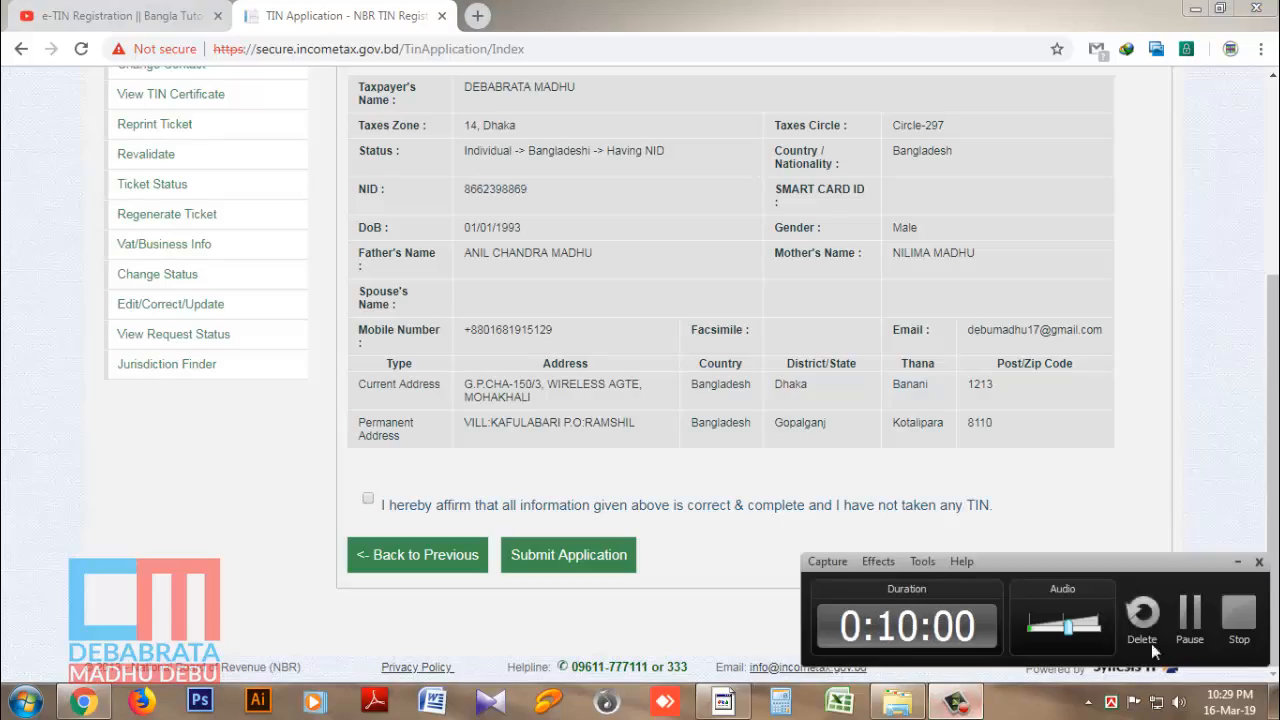